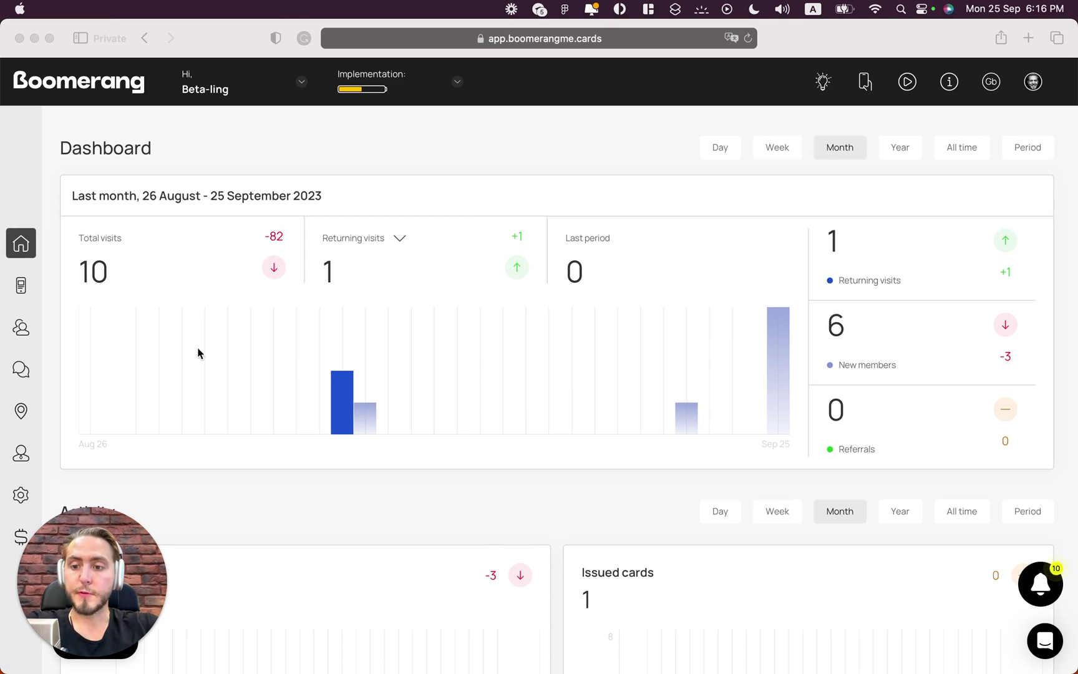
- Open the first customer's profile from the customer list and examine their card balance, segments, installation status and card links
{"action": "left_click", "coordinate": [21, 329]}
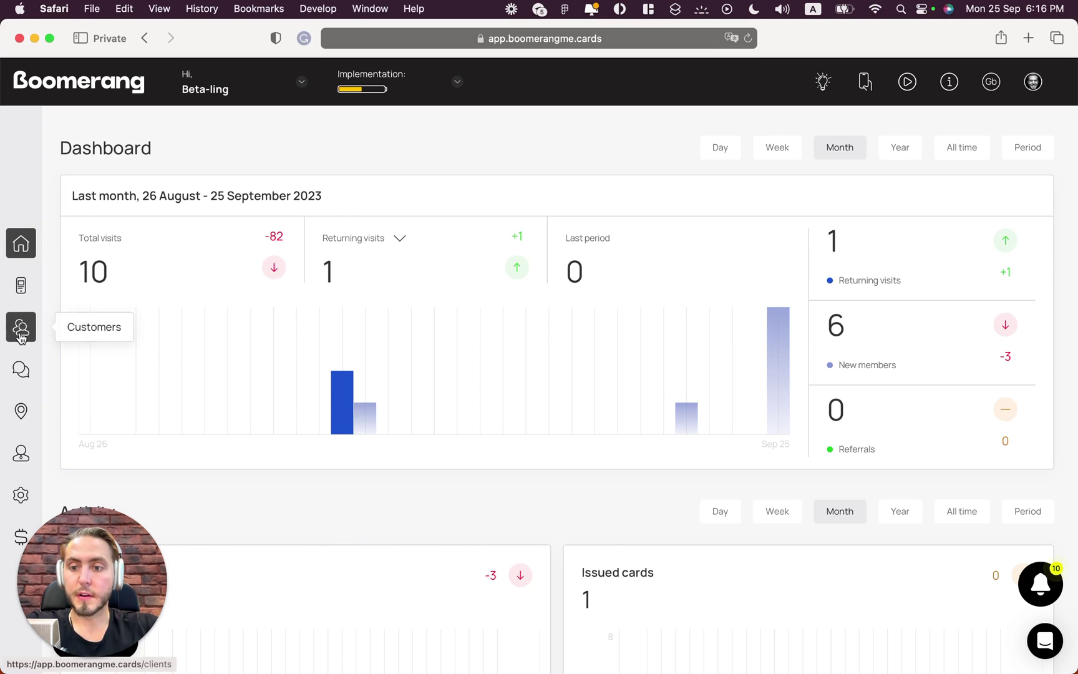
{"action": "scroll", "coordinate": [532, 294], "scroll_direction": "down", "scroll_amount": 5}
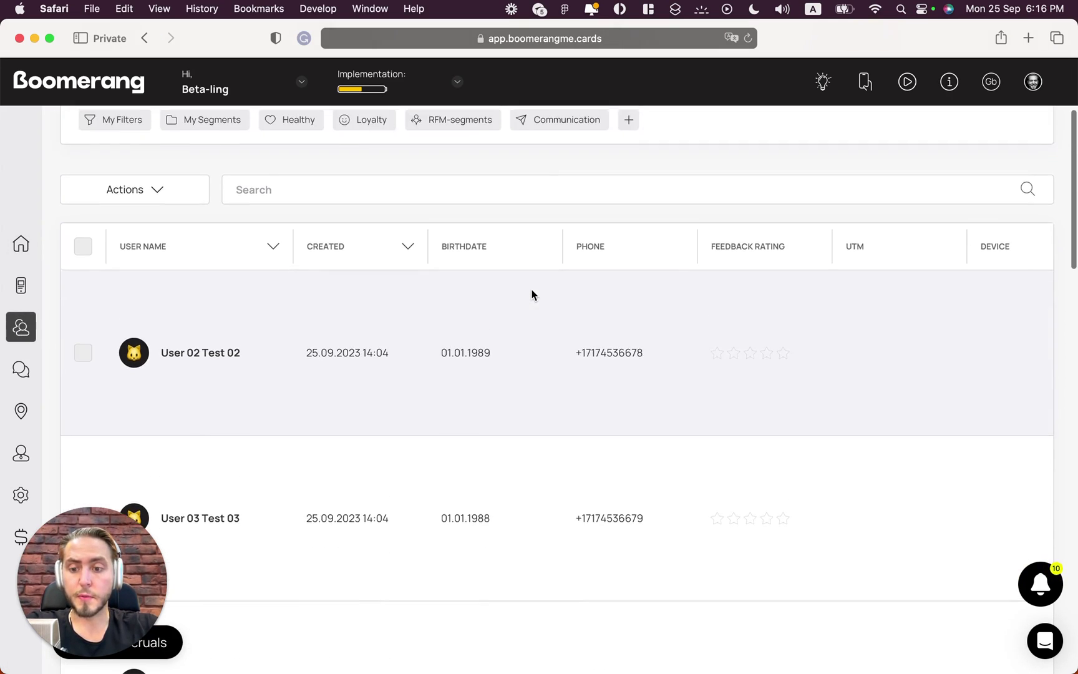
{"action": "left_click", "coordinate": [214, 359]}
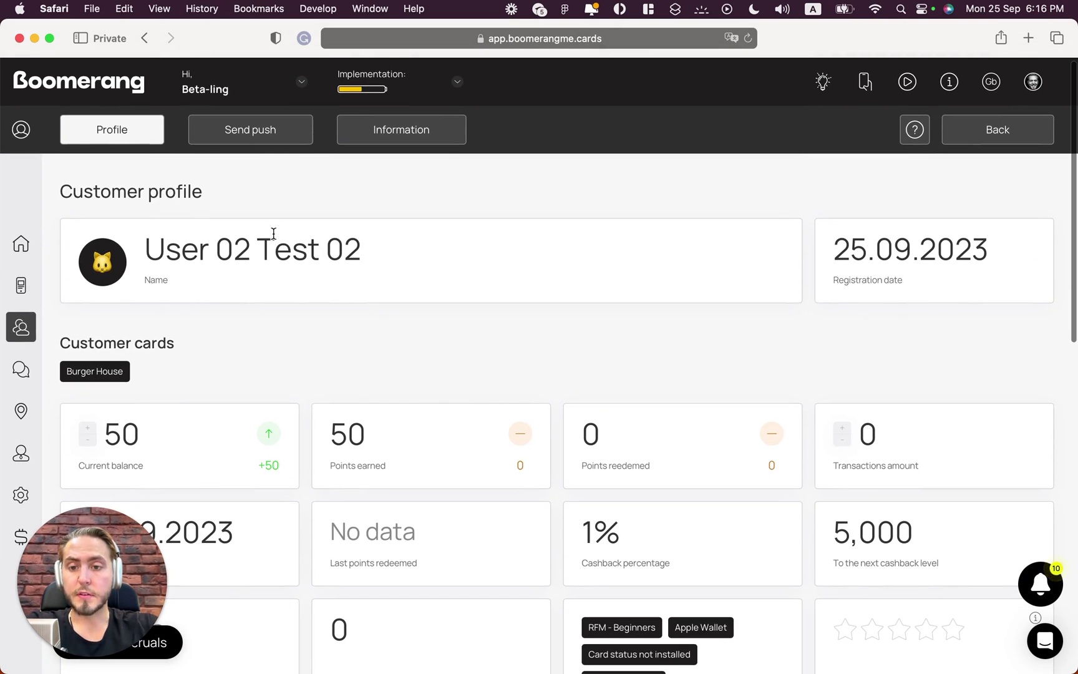
{"action": "scroll", "coordinate": [287, 284], "scroll_direction": "down", "scroll_amount": 2}
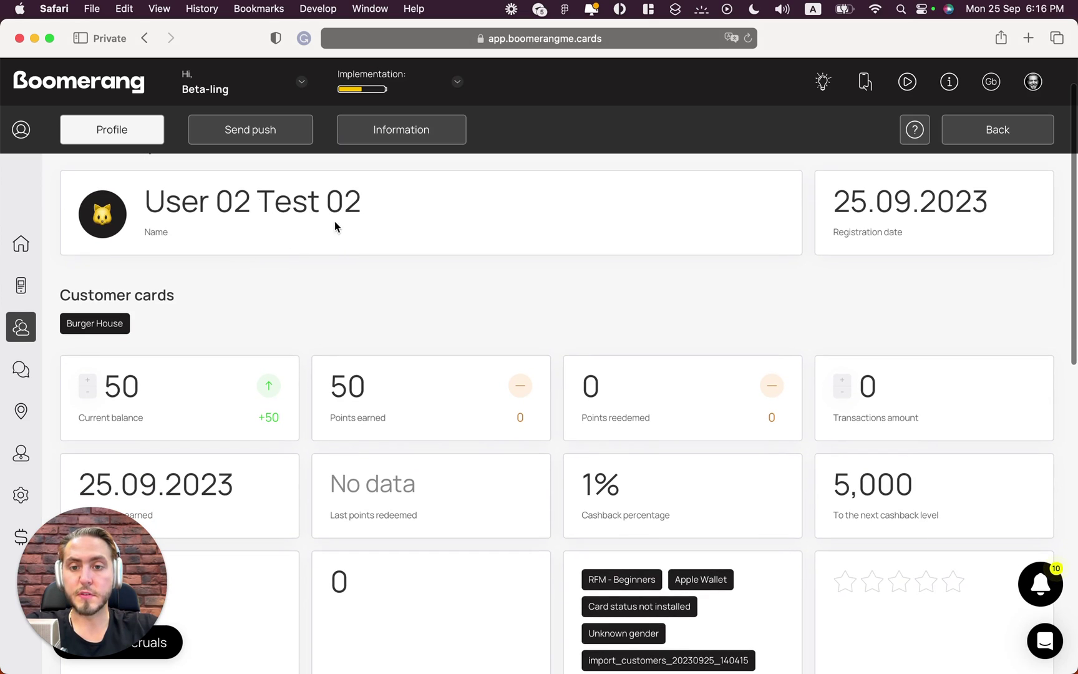
{"action": "scroll", "coordinate": [338, 244], "scroll_direction": "down", "scroll_amount": 3}
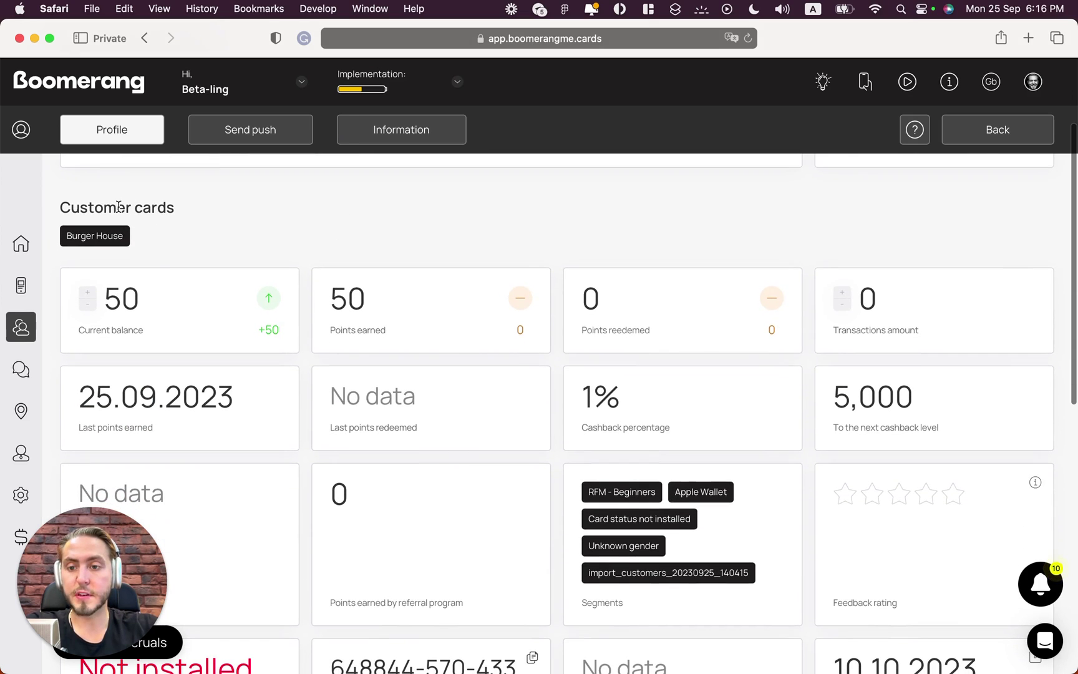
{"action": "scroll", "coordinate": [167, 244], "scroll_direction": "down", "scroll_amount": 8}
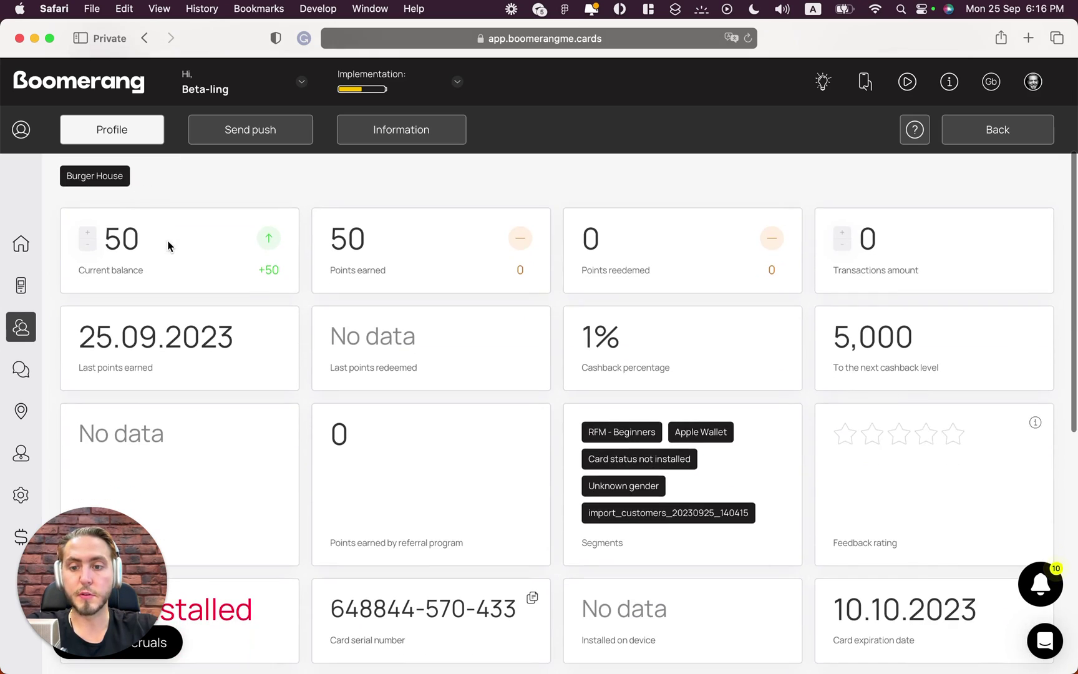
{"action": "scroll", "coordinate": [198, 281], "scroll_direction": "down", "scroll_amount": 2}
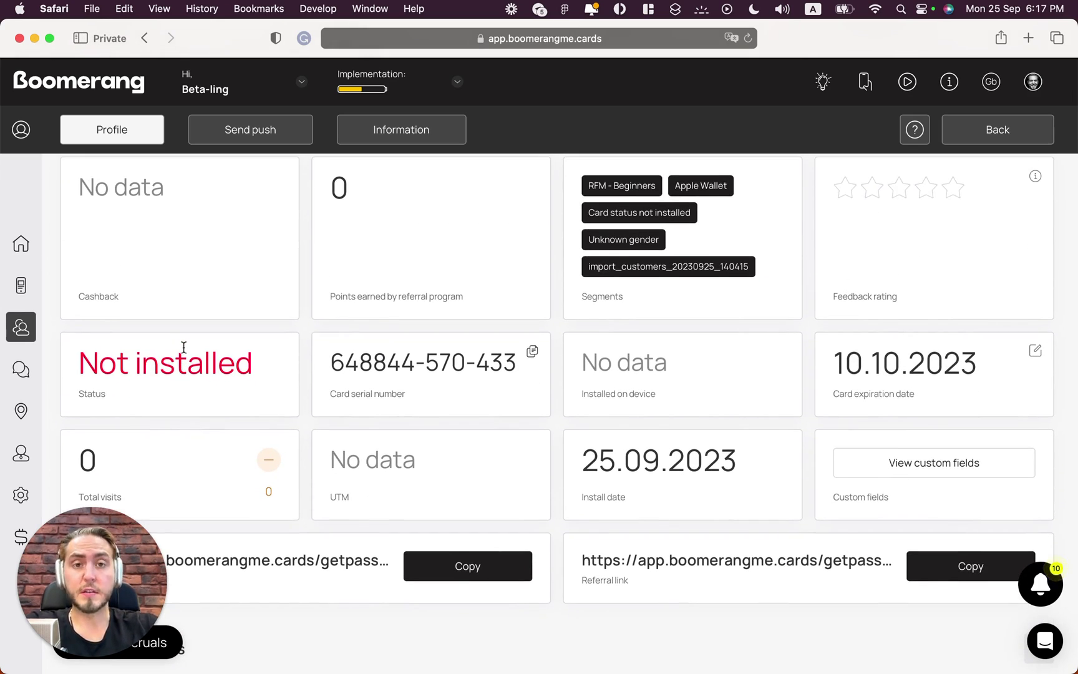
{"action": "scroll", "coordinate": [183, 347], "scroll_direction": "up", "scroll_amount": 14}
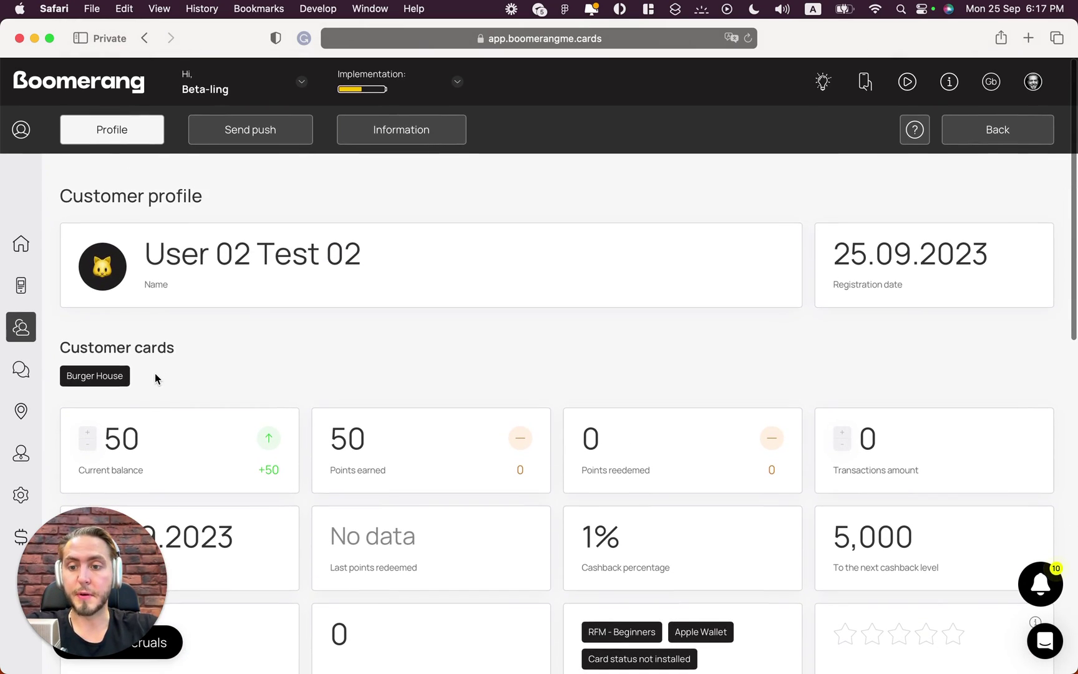
- Start a new mailing in the mailings section and name it "Card delivery mailing 003"
{"action": "left_click", "coordinate": [29, 376]}
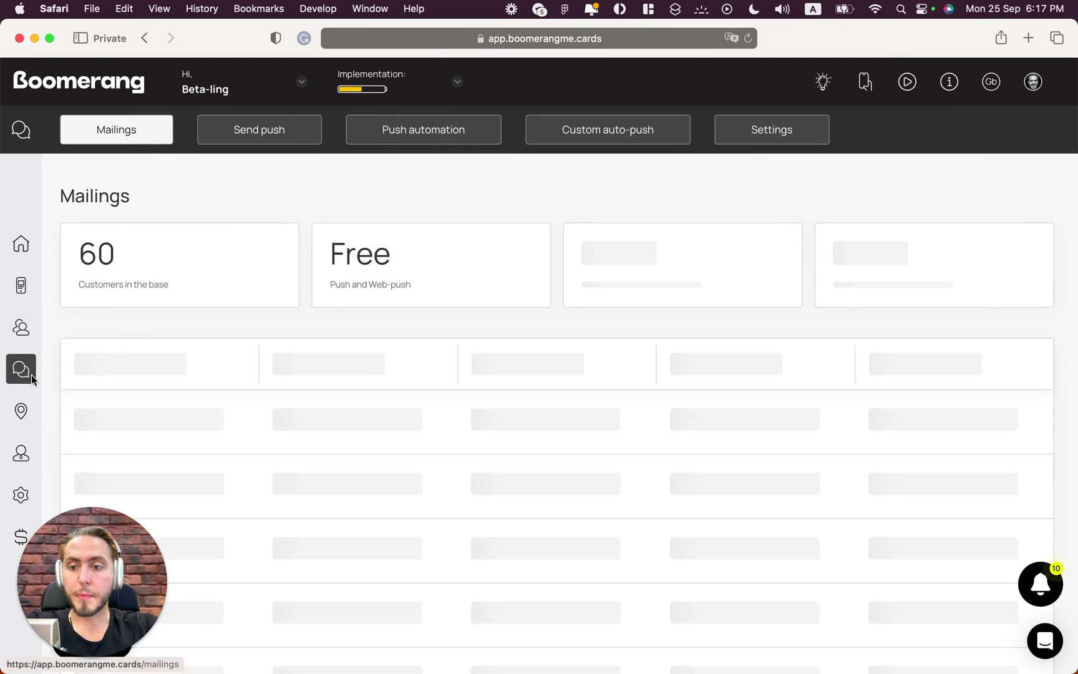
{"action": "scroll", "coordinate": [248, 309], "scroll_direction": "down", "scroll_amount": 1}
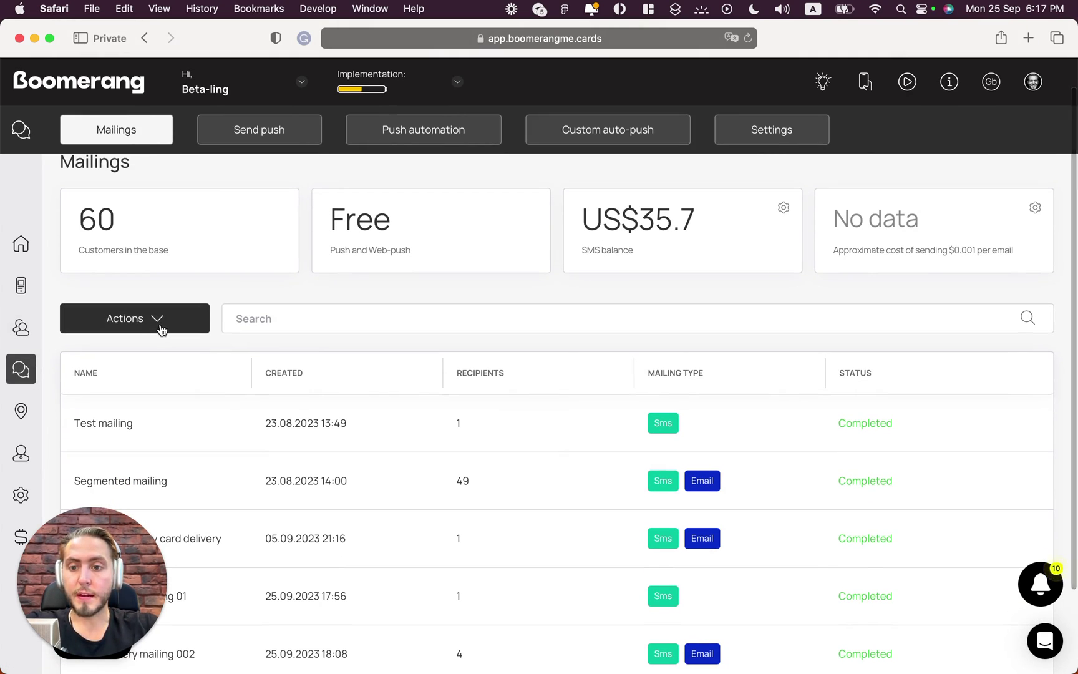
{"action": "left_click", "coordinate": [159, 328]}
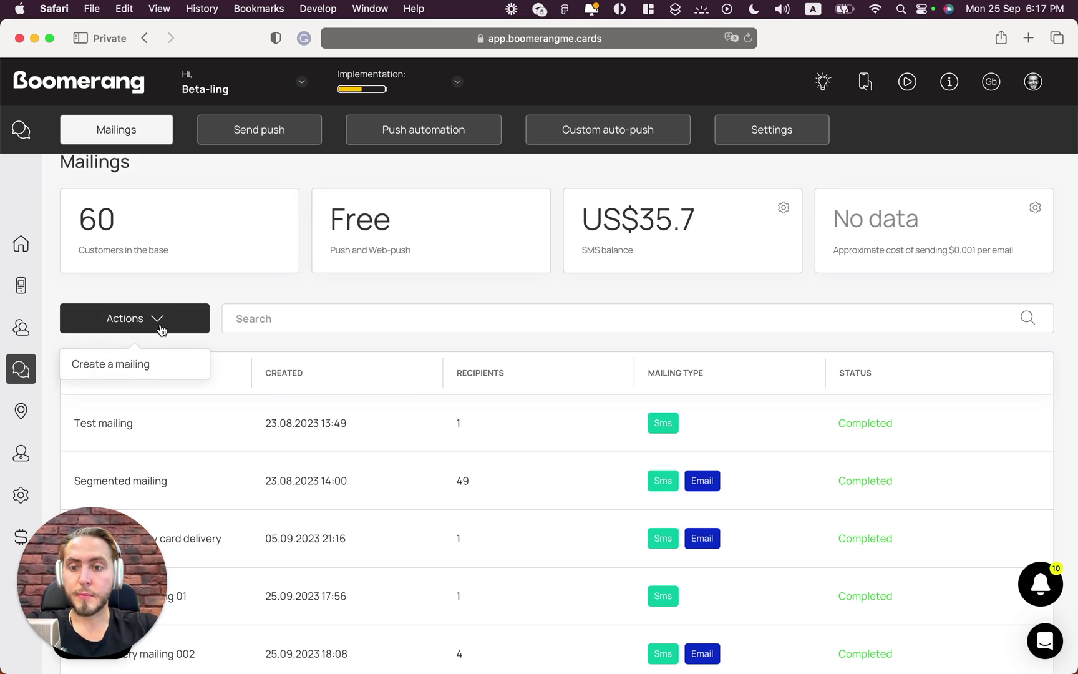
{"action": "left_click", "coordinate": [143, 365]}
{"action": "left_click", "coordinate": [532, 284]}
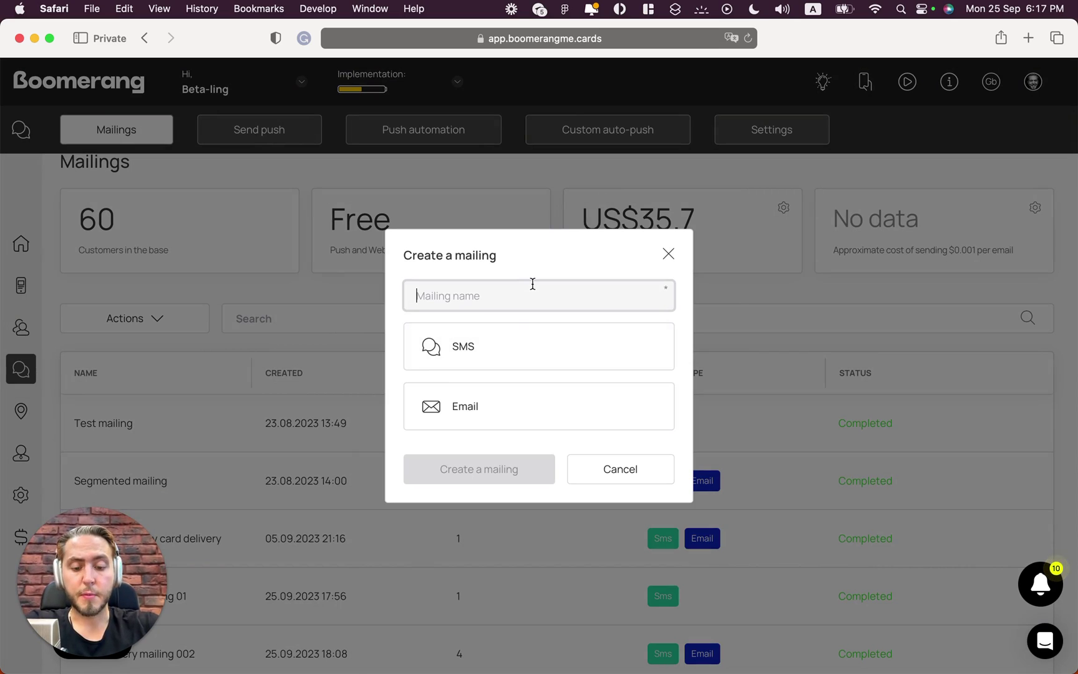
{"action": "type", "text": "Card de"}
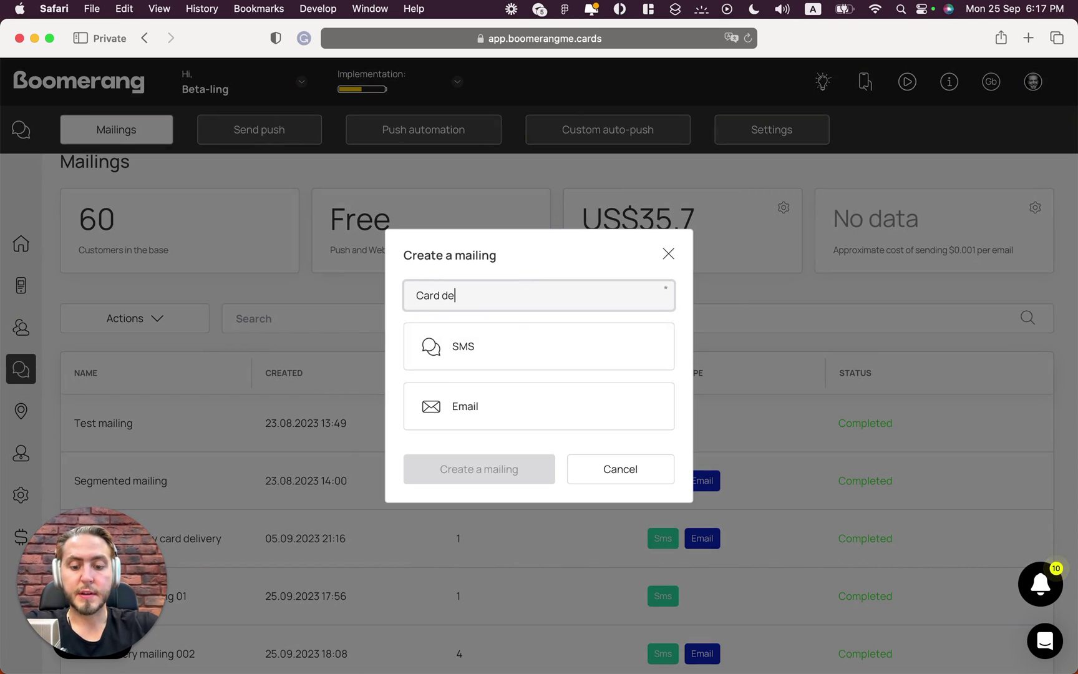
{"action": "type", "text": "livery mailin"}
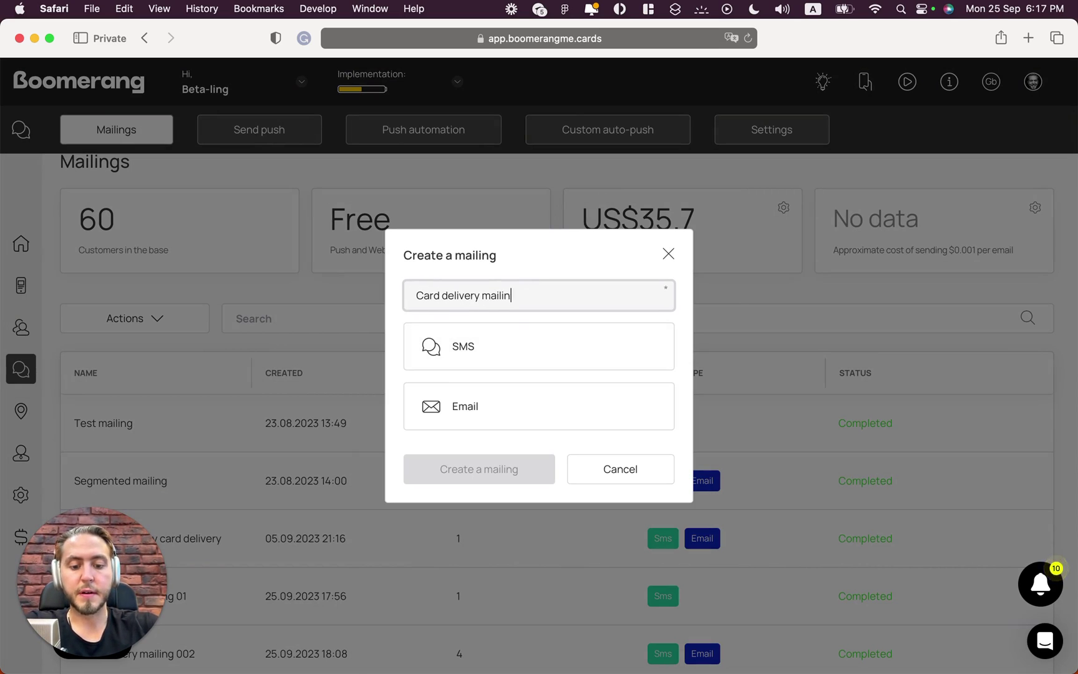
{"action": "type", "text": "g 003"}
{"action": "key", "text": "BackSpace"}
{"action": "key", "text": "BackSpace"}
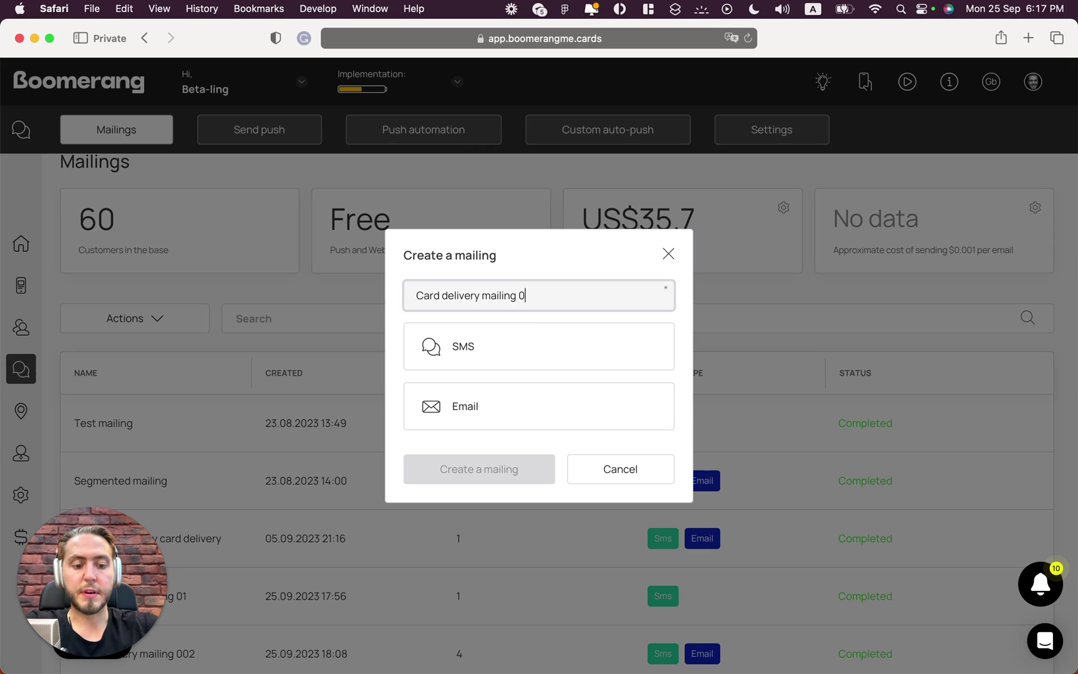
{"action": "type", "text": "03"}
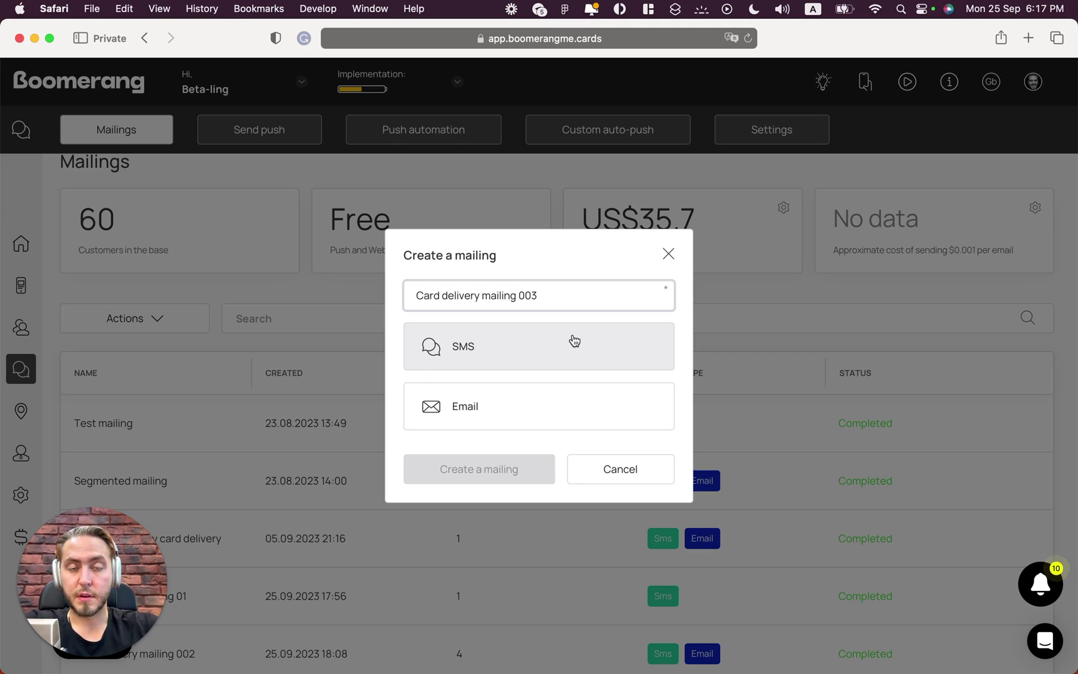
- Choose both SMS and Email as the mailing's channels and proceed to its recipient and message settings
{"action": "left_click", "coordinate": [493, 368]}
{"action": "left_click", "coordinate": [482, 404]}
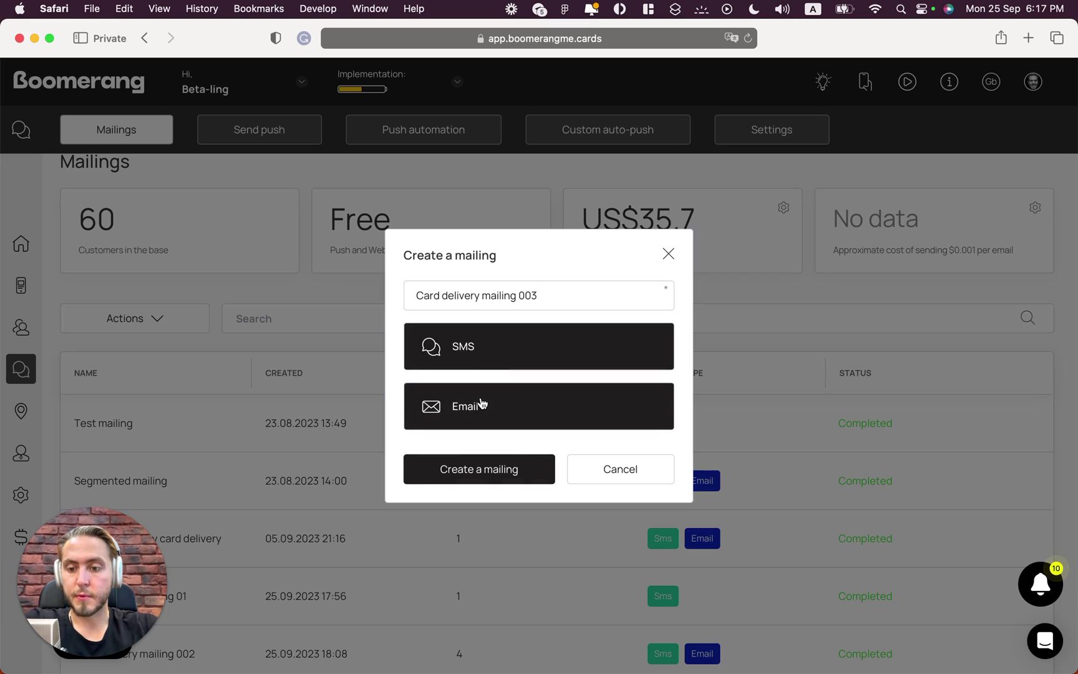
{"action": "left_click", "coordinate": [472, 474]}
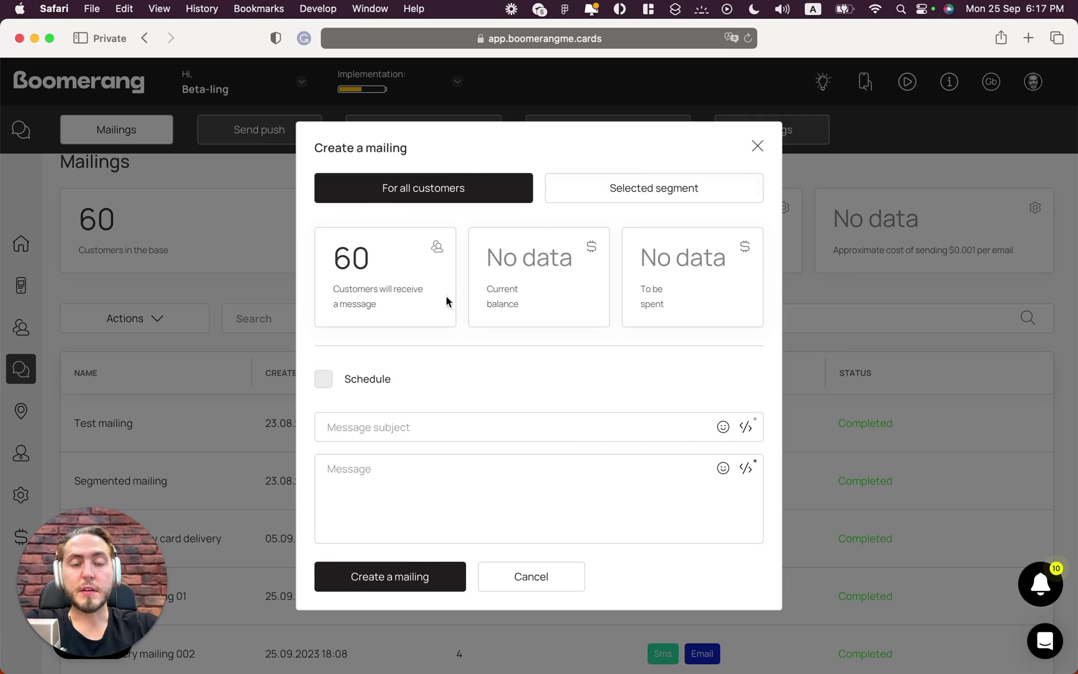
- Restrict the mailing's recipients to the custom segment import_customers_20230925_140415 and check how many customers it reaches
{"action": "left_click", "coordinate": [592, 198]}
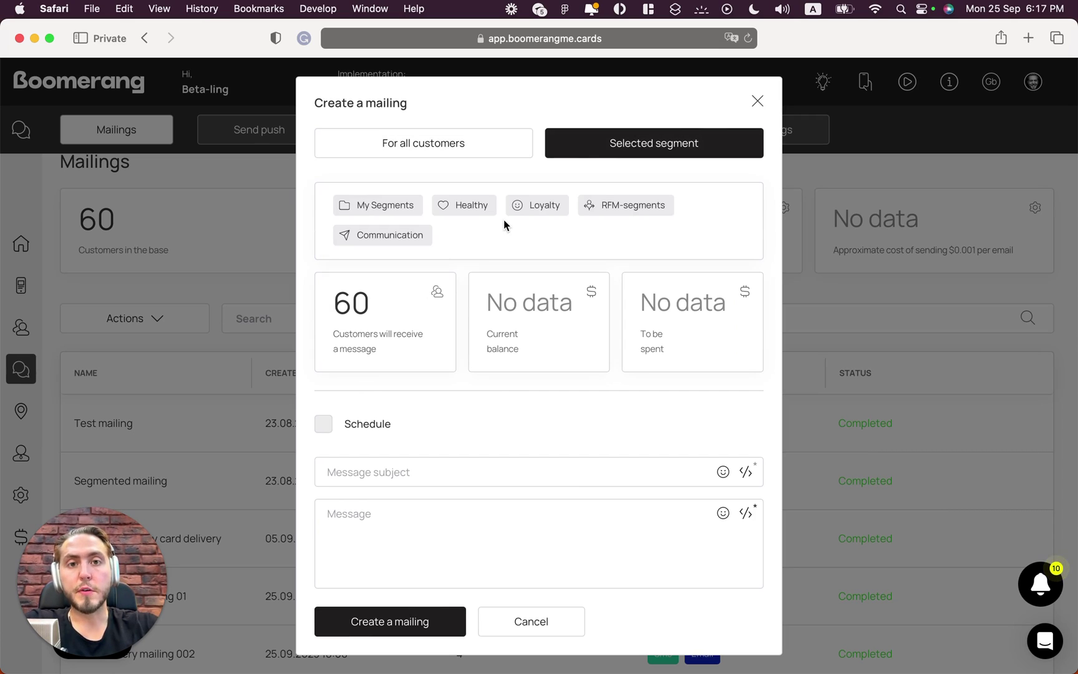
{"action": "left_click", "coordinate": [393, 206]}
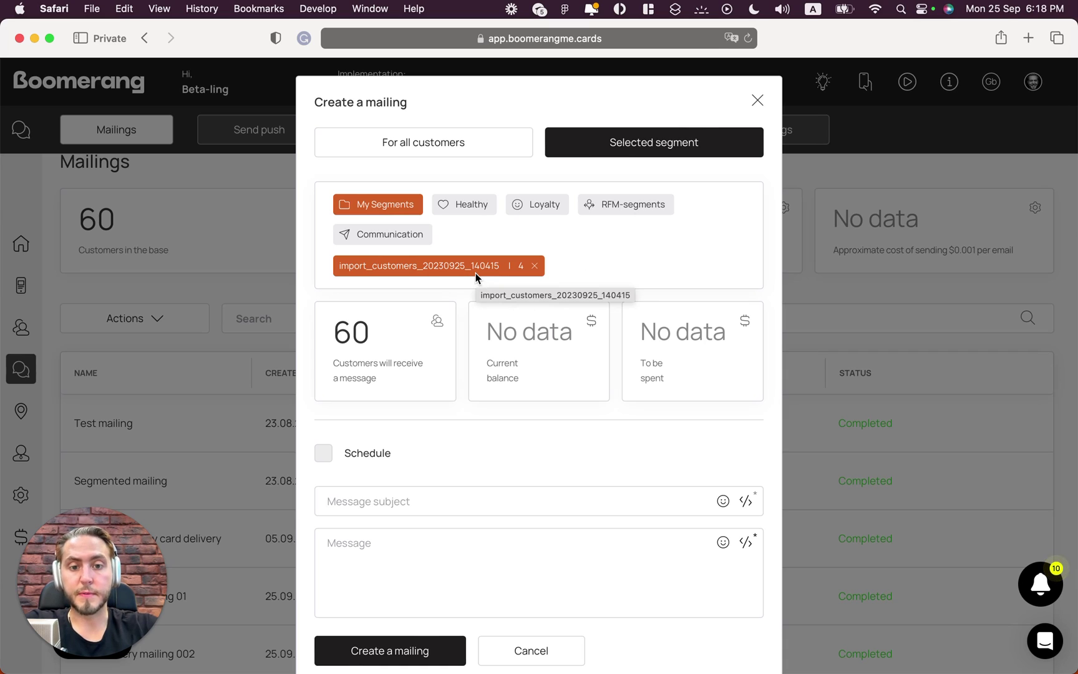
{"action": "left_click", "coordinate": [436, 275]}
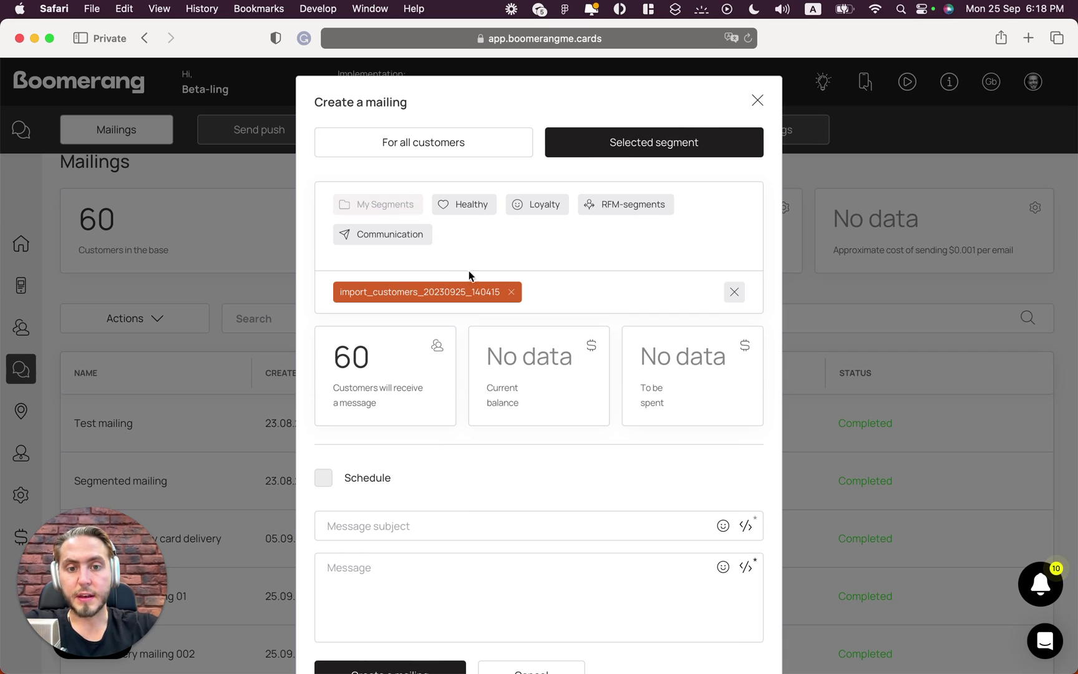
{"action": "scroll", "coordinate": [486, 378], "scroll_direction": "down", "scroll_amount": 2}
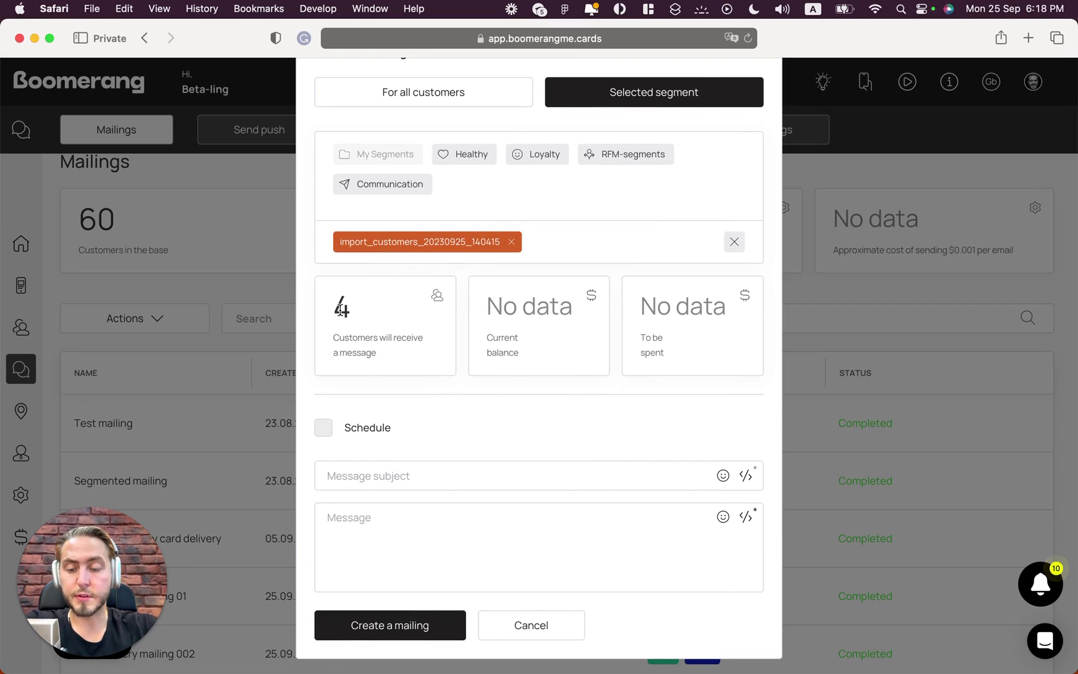
{"action": "scroll", "coordinate": [524, 392], "scroll_direction": "up", "scroll_amount": 2}
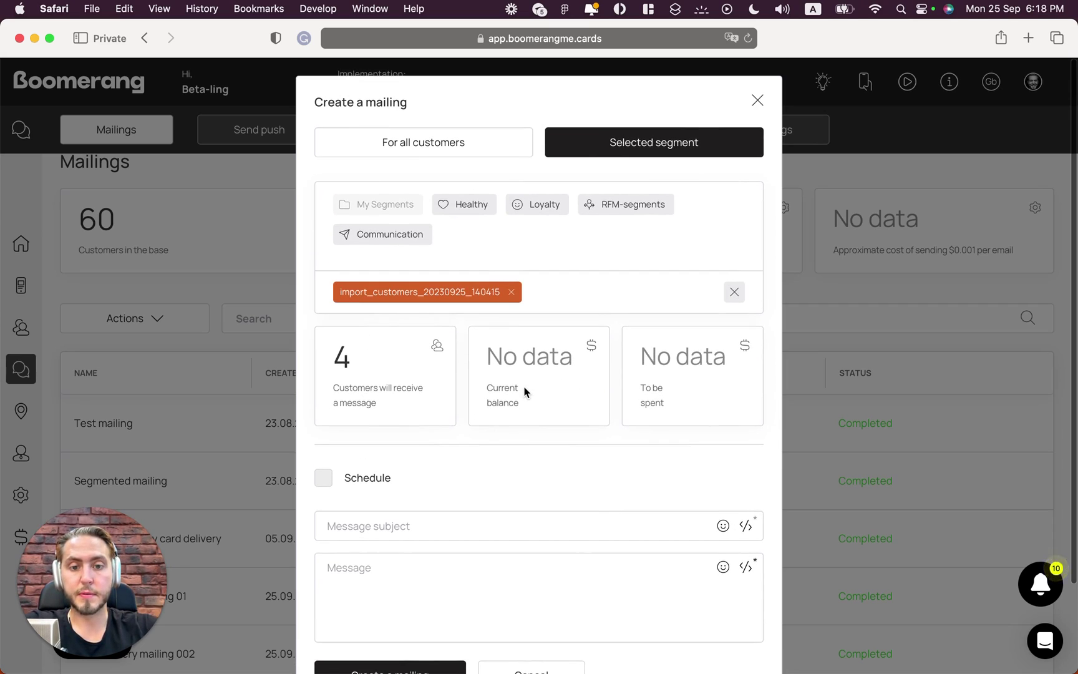
- Enter "Welcome to install your BrandName loyalty card" as the message subject
{"action": "scroll", "coordinate": [512, 387], "scroll_direction": "down", "scroll_amount": 4}
{"action": "left_click", "coordinate": [379, 415]}
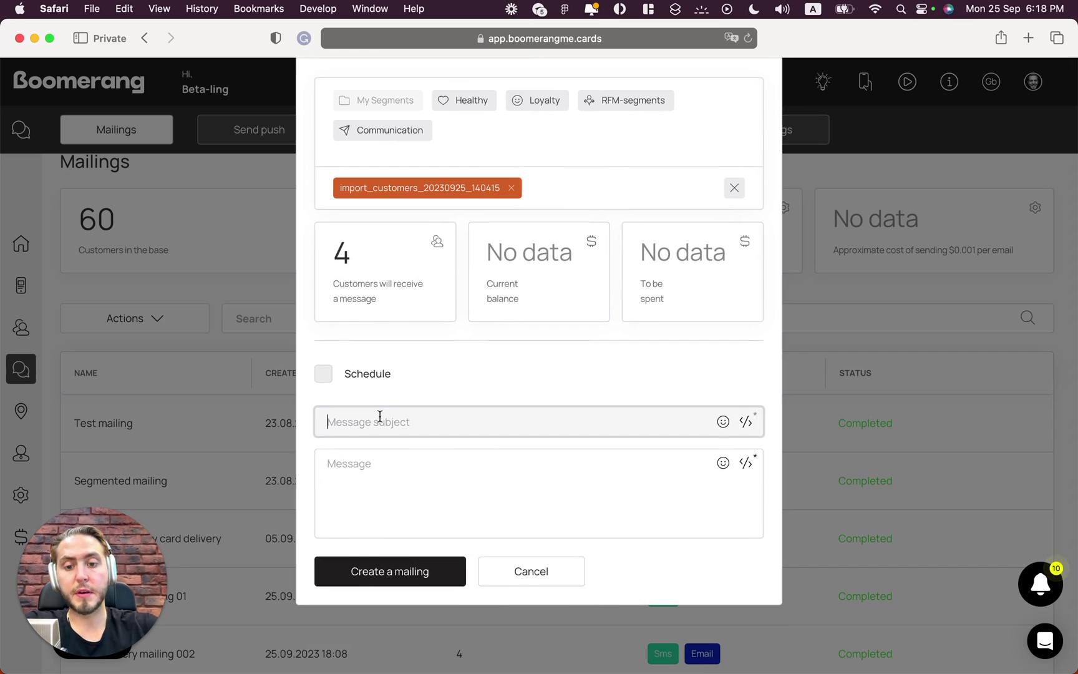
{"action": "type", "text": "Welcome to install your loyalty card"}
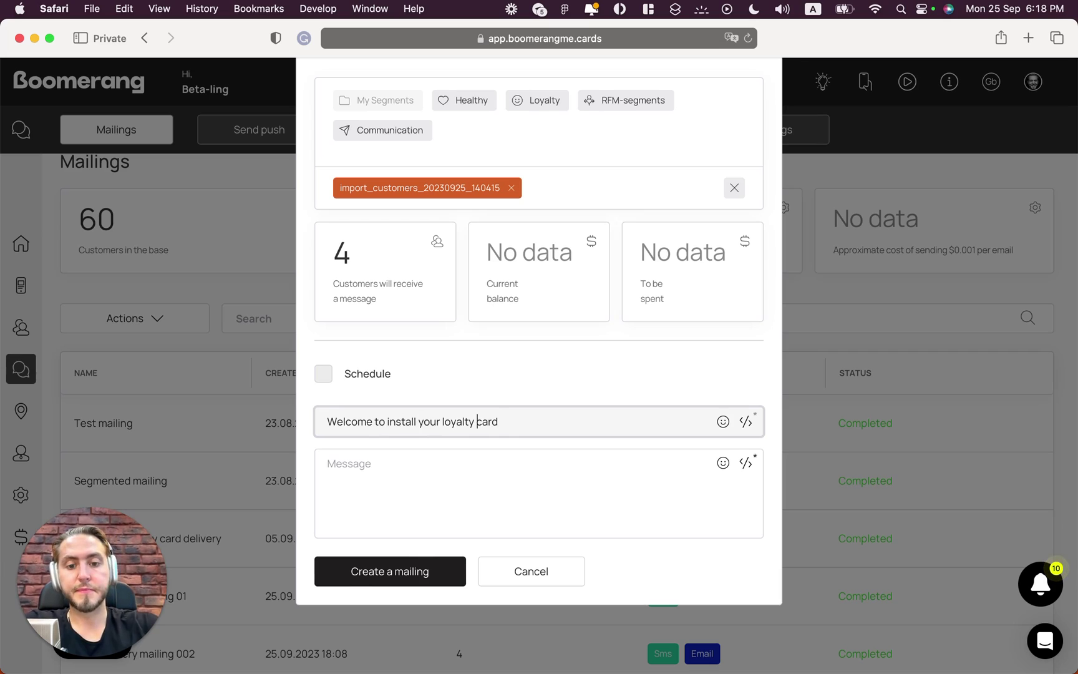
{"action": "type", "text": "Bran"}
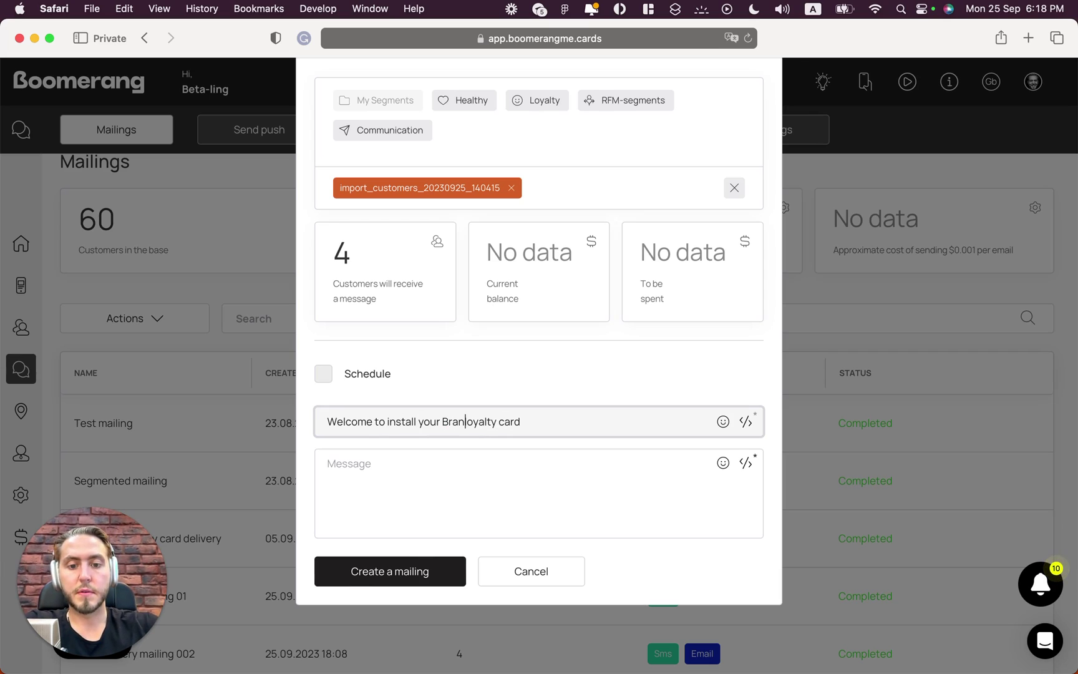
{"action": "type", "text": "d"}
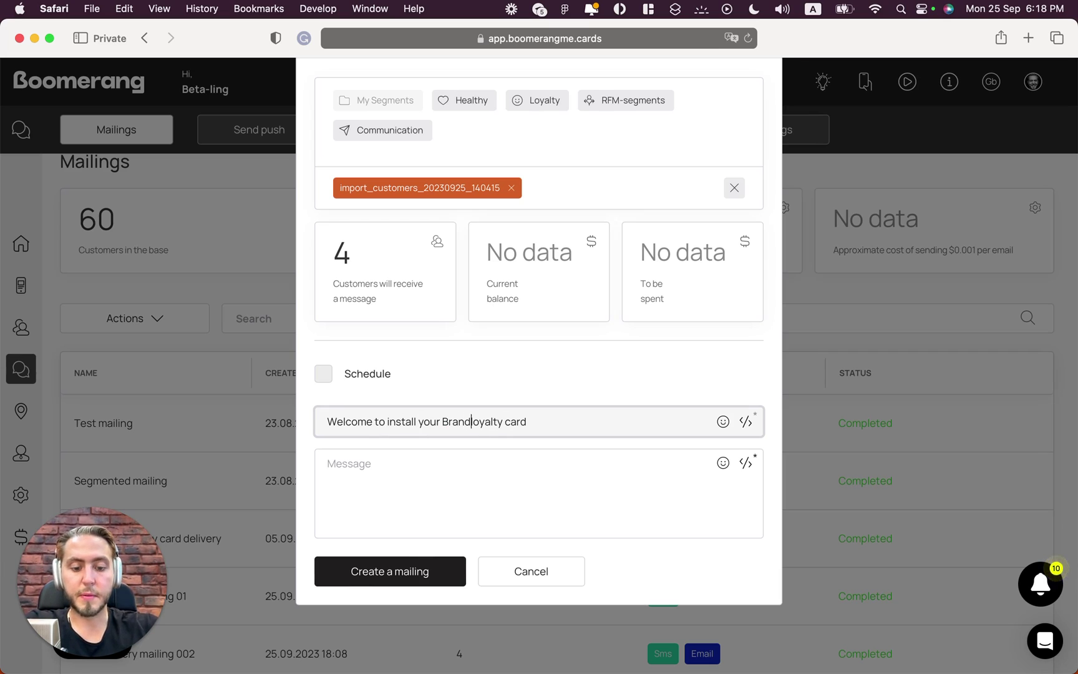
{"action": "type", "text": "Name"}
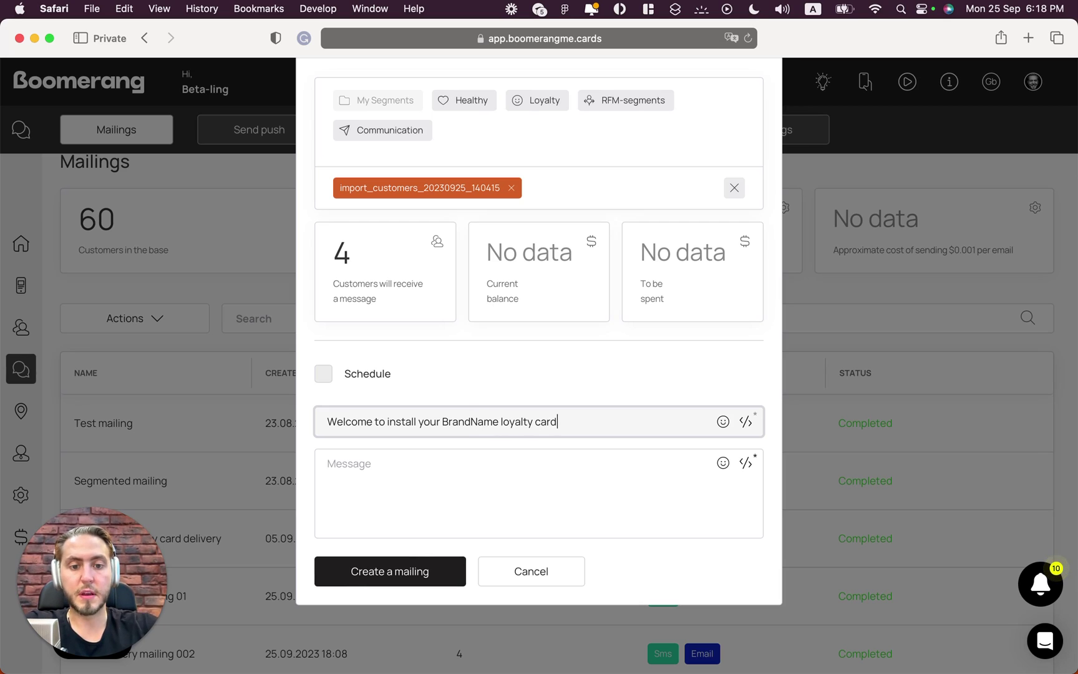
- Begin the message body with "Hey" followed by the First name placeholder
{"action": "left_click", "coordinate": [459, 456]}
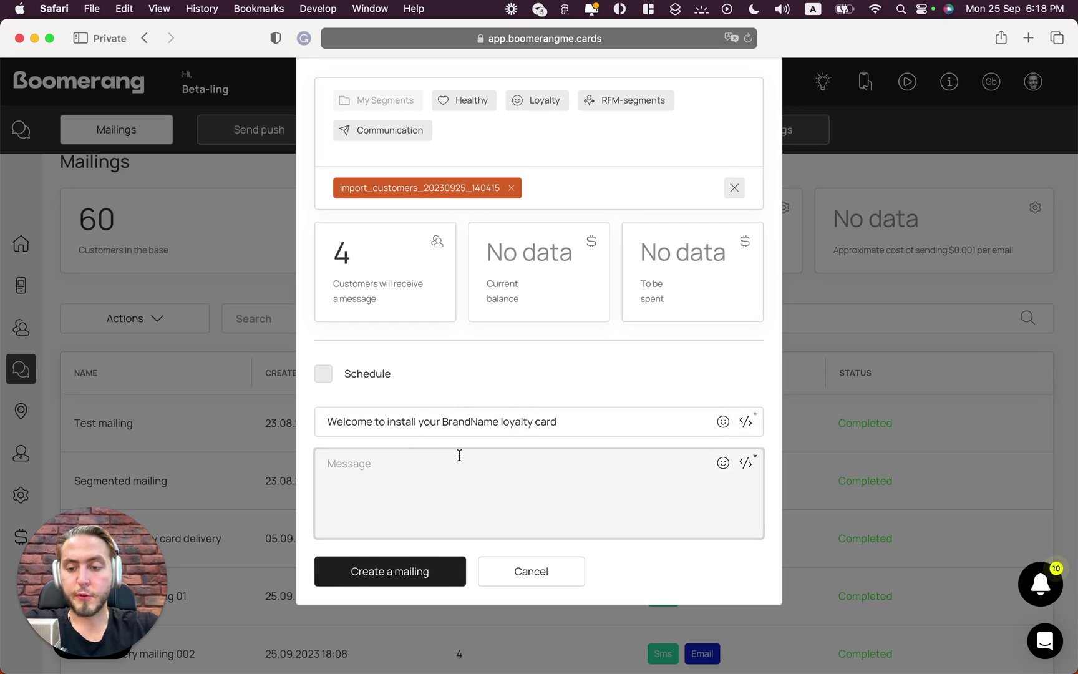
{"action": "type", "text": "Hey"}
{"action": "left_click", "coordinate": [747, 462]}
{"action": "left_click", "coordinate": [728, 499]}
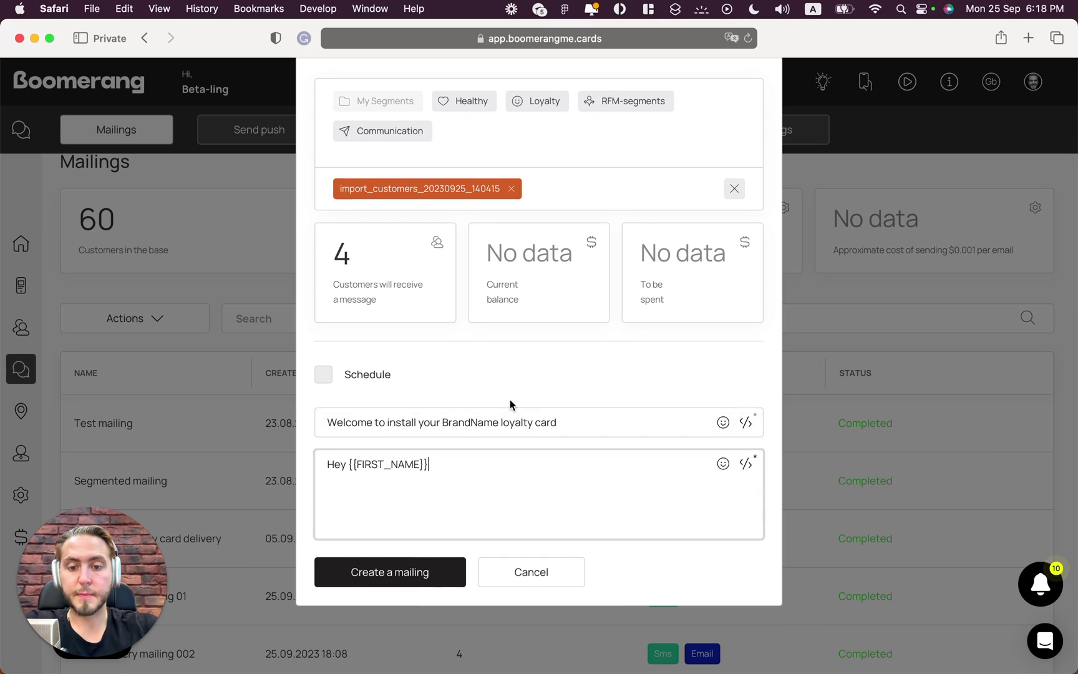
{"action": "key", "text": "Return"}
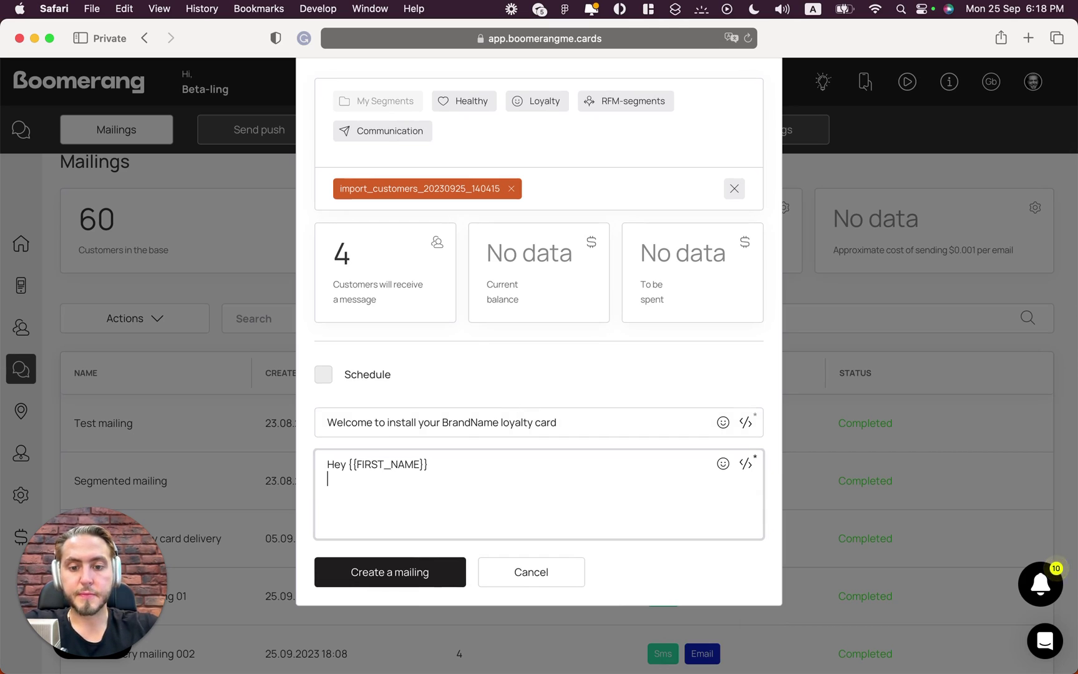
- Continue the greeting with ", welcome to install your loyalty card by the link below:"
{"action": "type", "text": ", welcome "}
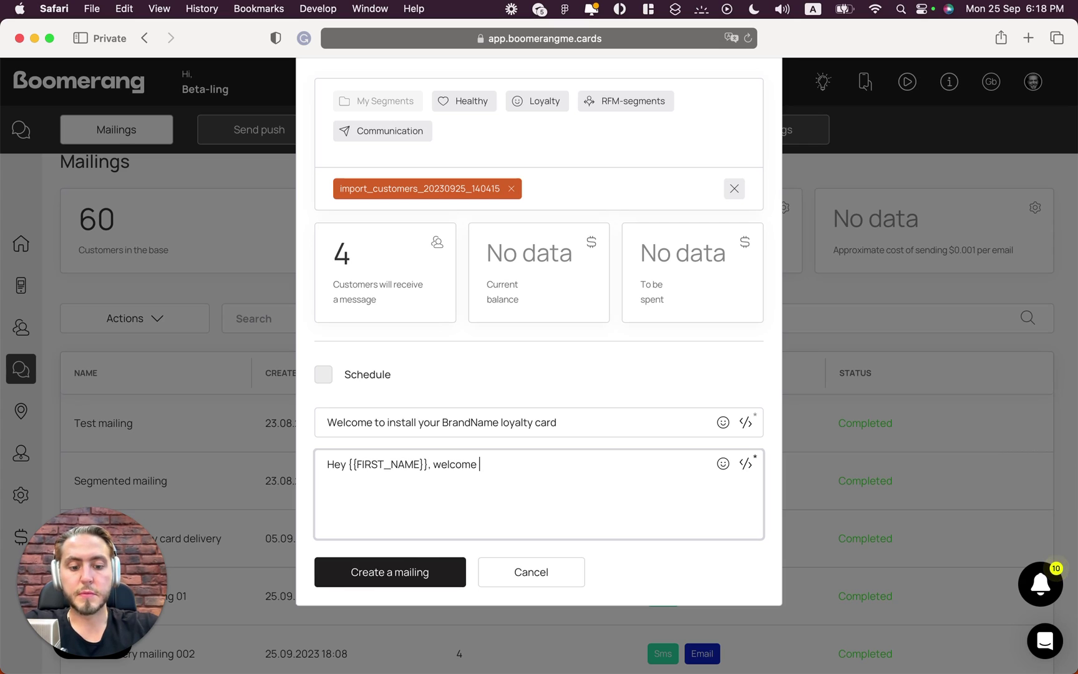
{"action": "type", "text": "to install yo"}
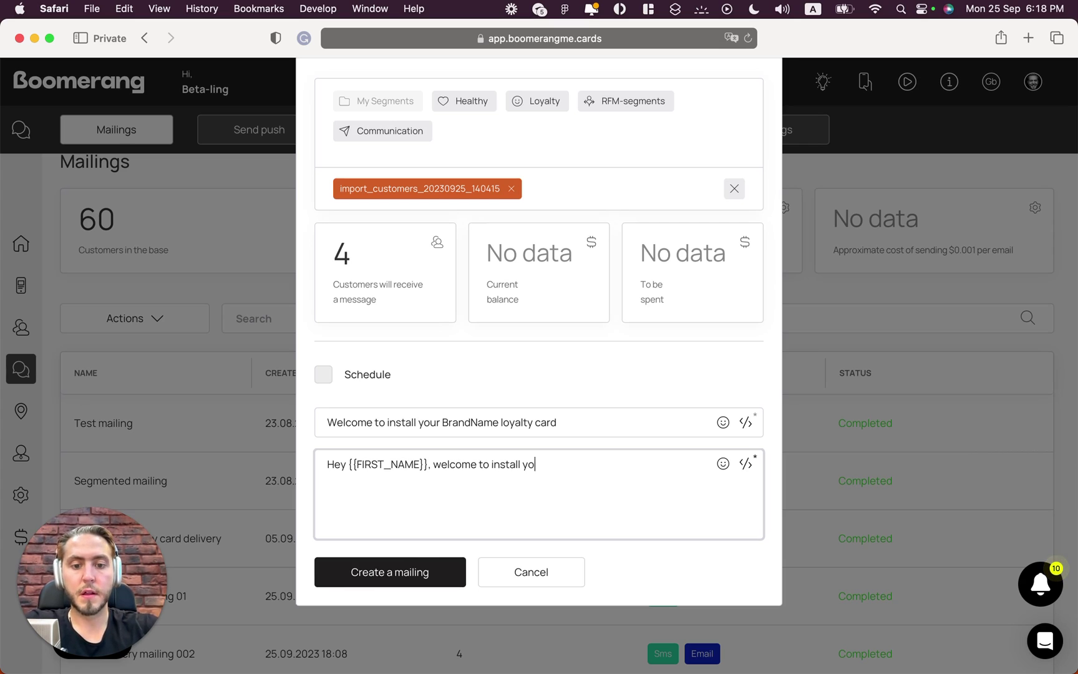
{"action": "type", "text": "ur loyalty ca"}
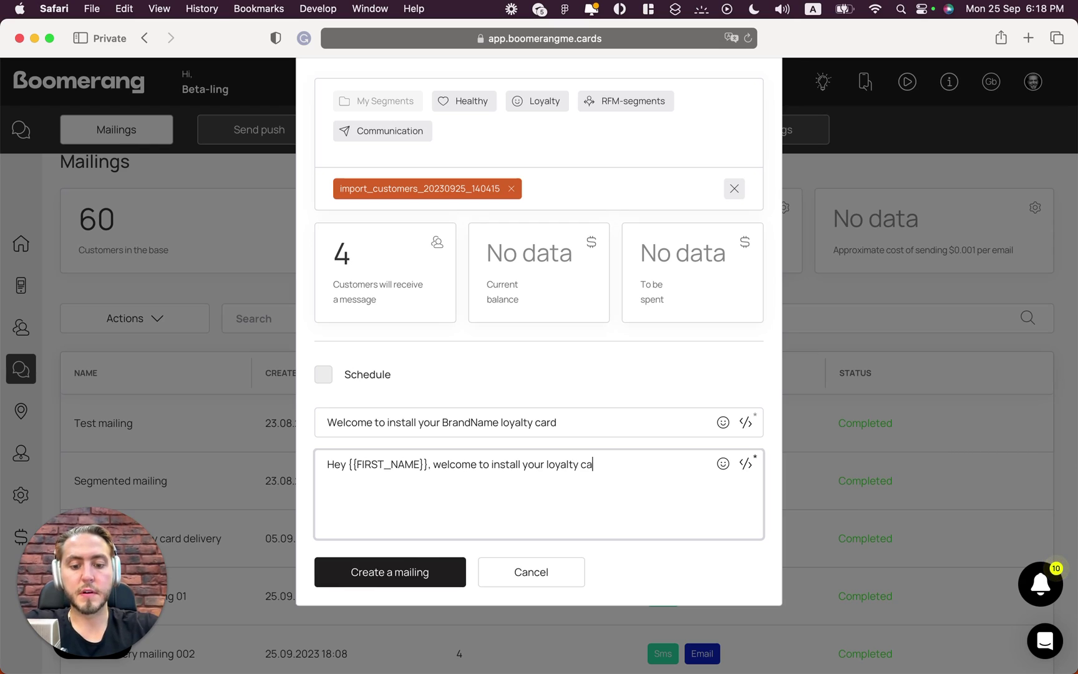
{"action": "type", "text": "rd by the link"}
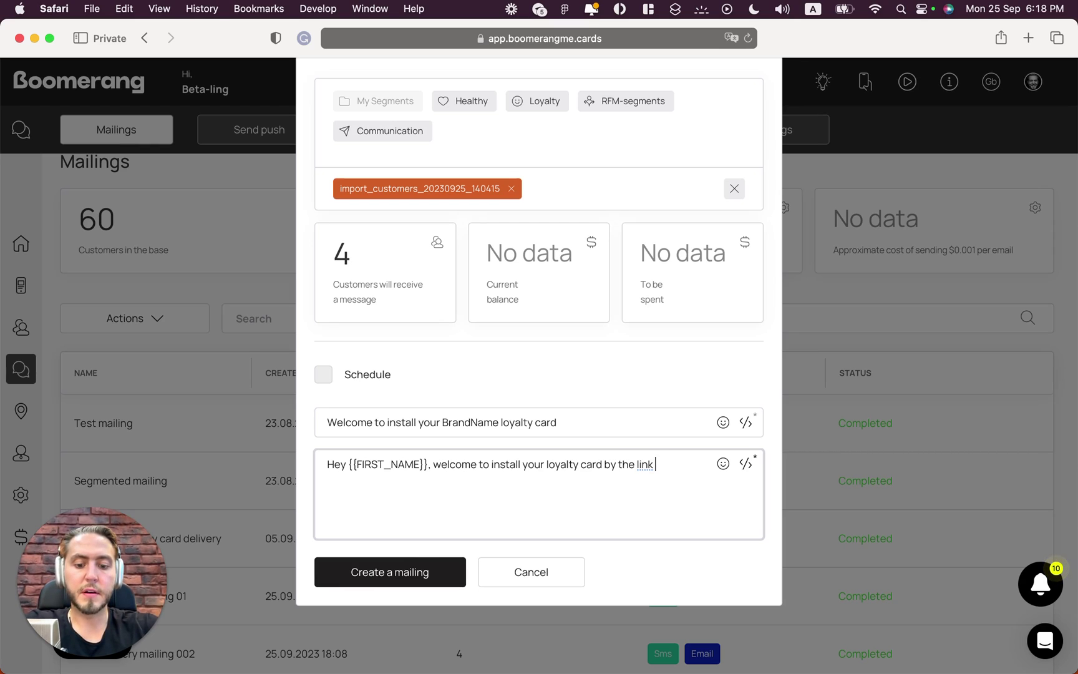
{"action": "type", "text": " below:"}
- Add the Card issue link placeholder for the Burger House card on a new line and end it with a period
{"action": "key", "text": "Return"}
{"action": "left_click", "coordinate": [746, 465]}
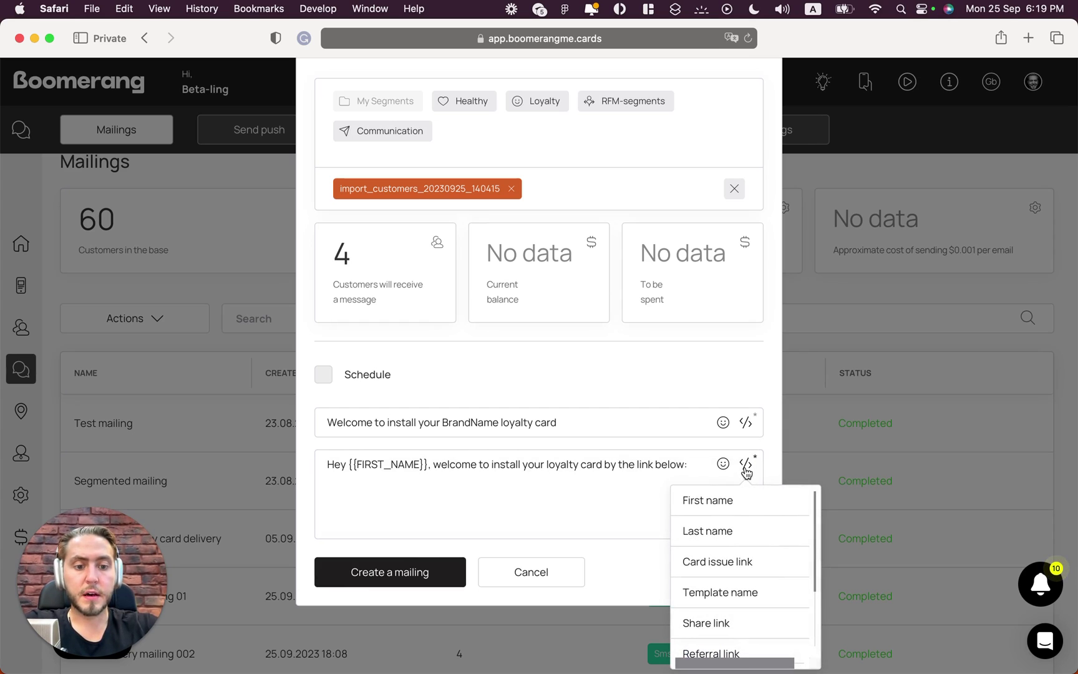
{"action": "left_click", "coordinate": [733, 565]}
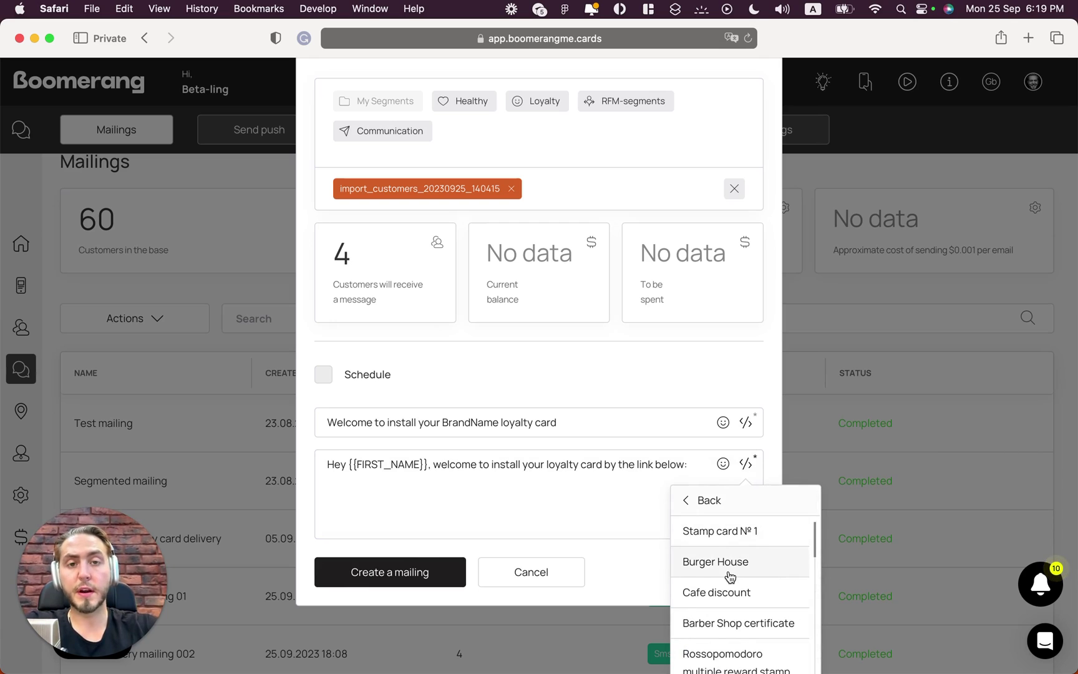
{"action": "left_click", "coordinate": [716, 562]}
{"action": "left_click", "coordinate": [435, 513]}
{"action": "type", "text": "."}
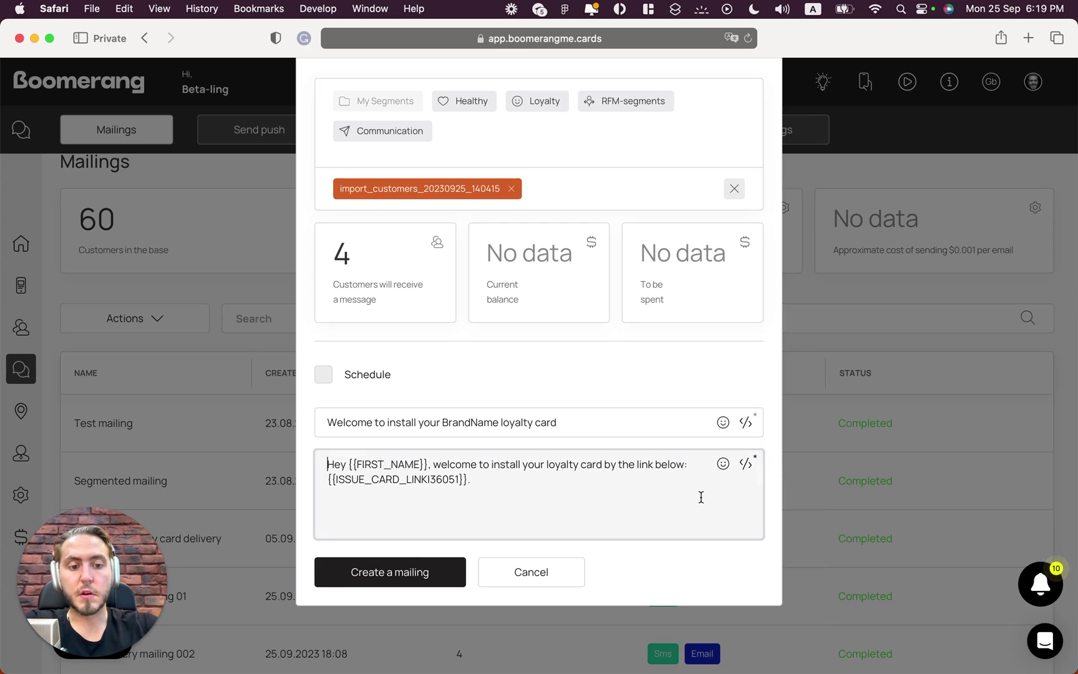
- Insert a waving-hand emoji at the very start of the message, before "Hey"
{"action": "left_click", "coordinate": [723, 463]}
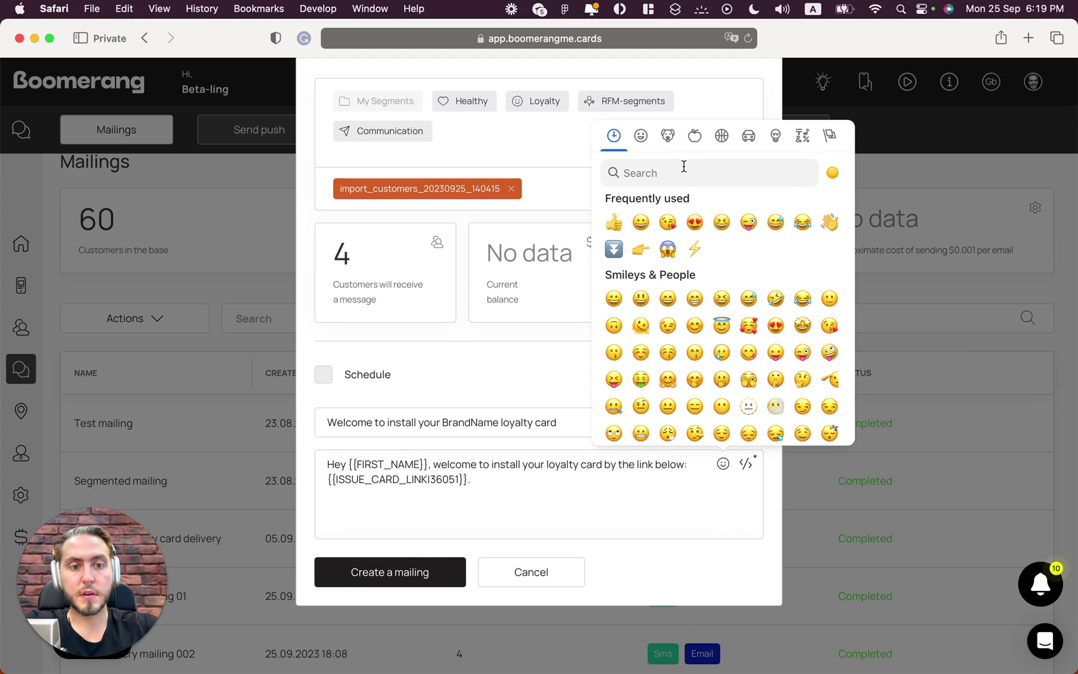
{"action": "left_click", "coordinate": [830, 222]}
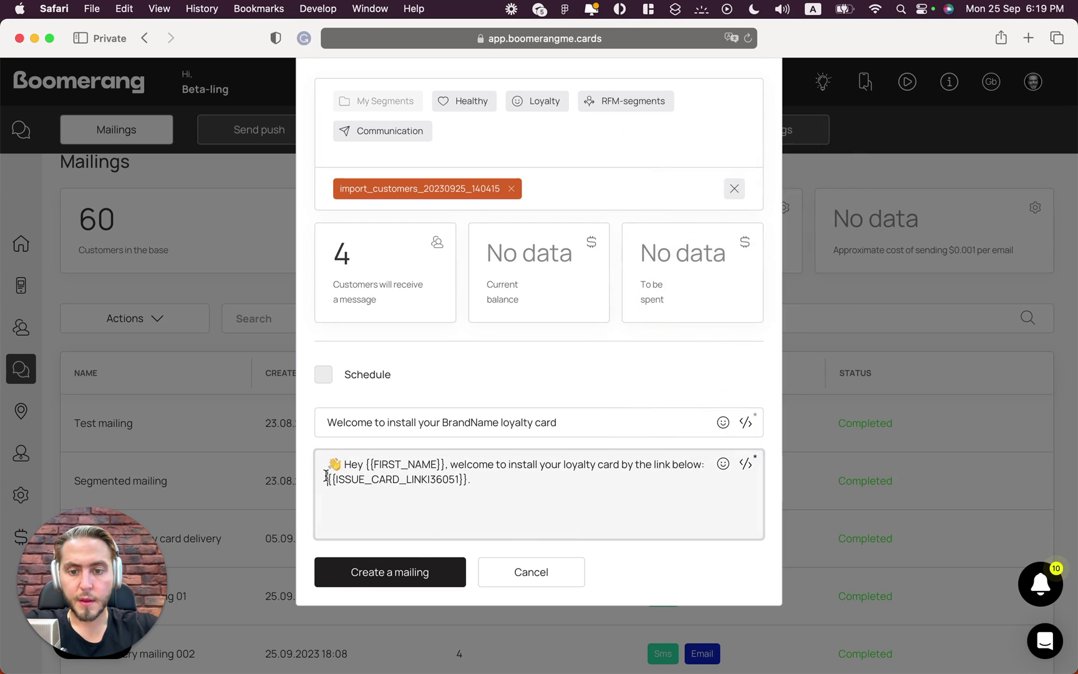
{"action": "left_click", "coordinate": [724, 464]}
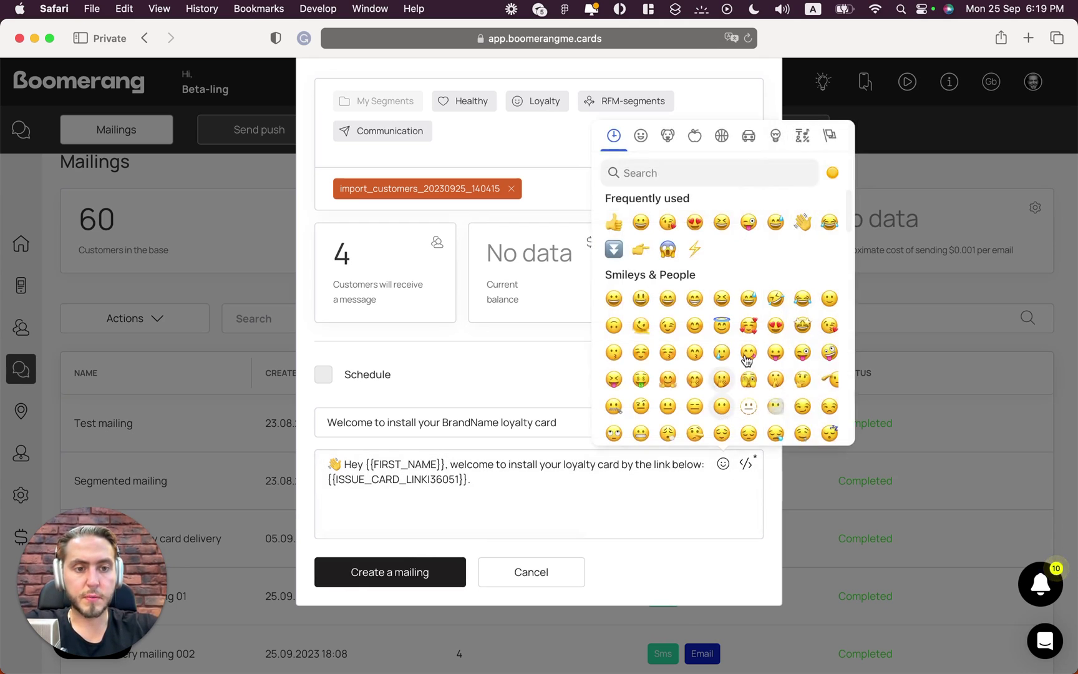
{"action": "left_click", "coordinate": [614, 249]}
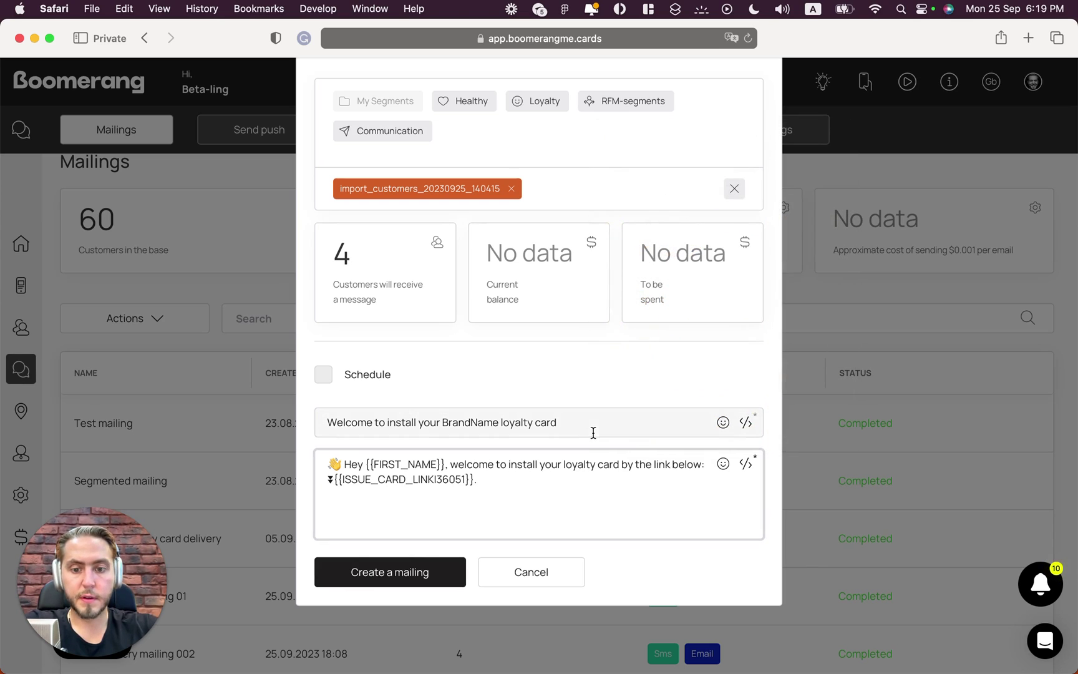
{"action": "key", "text": "BackSpace"}
- Insert a right-pointing hand emoji in front of the card issue link placeholder
{"action": "left_click", "coordinate": [724, 464]}
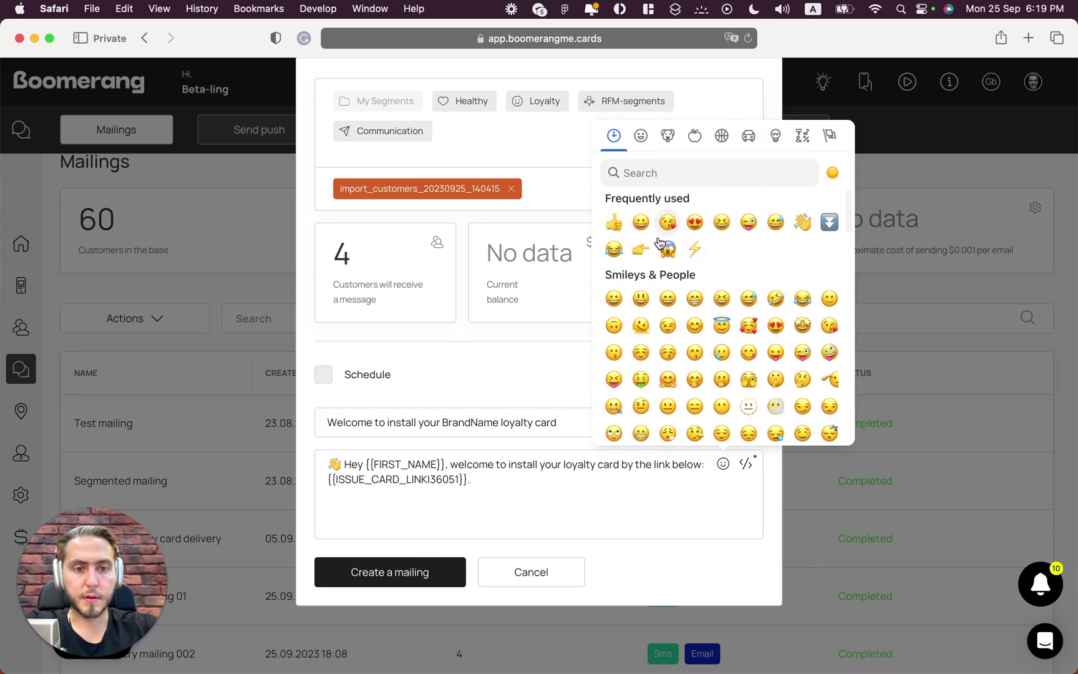
{"action": "left_click", "coordinate": [641, 252]}
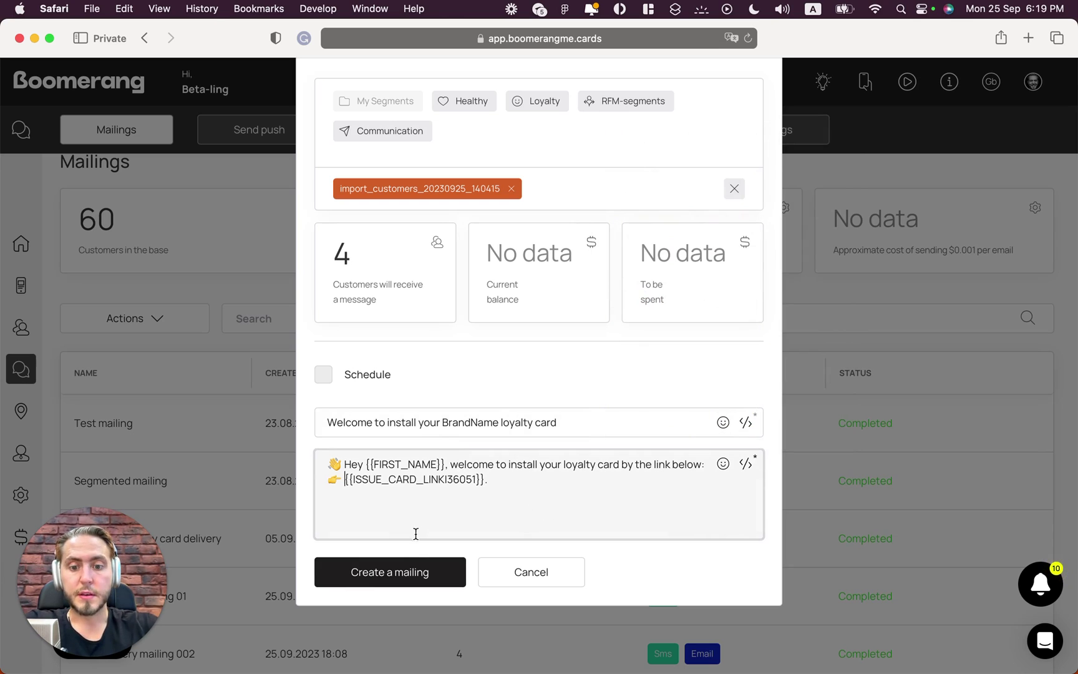
- Enable scheduling to view the date and time choices for the mailing, and turn scheduling off again
{"action": "scroll", "coordinate": [566, 498], "scroll_direction": "up", "scroll_amount": 3}
{"action": "scroll", "coordinate": [566, 498], "scroll_direction": "down", "scroll_amount": 2}
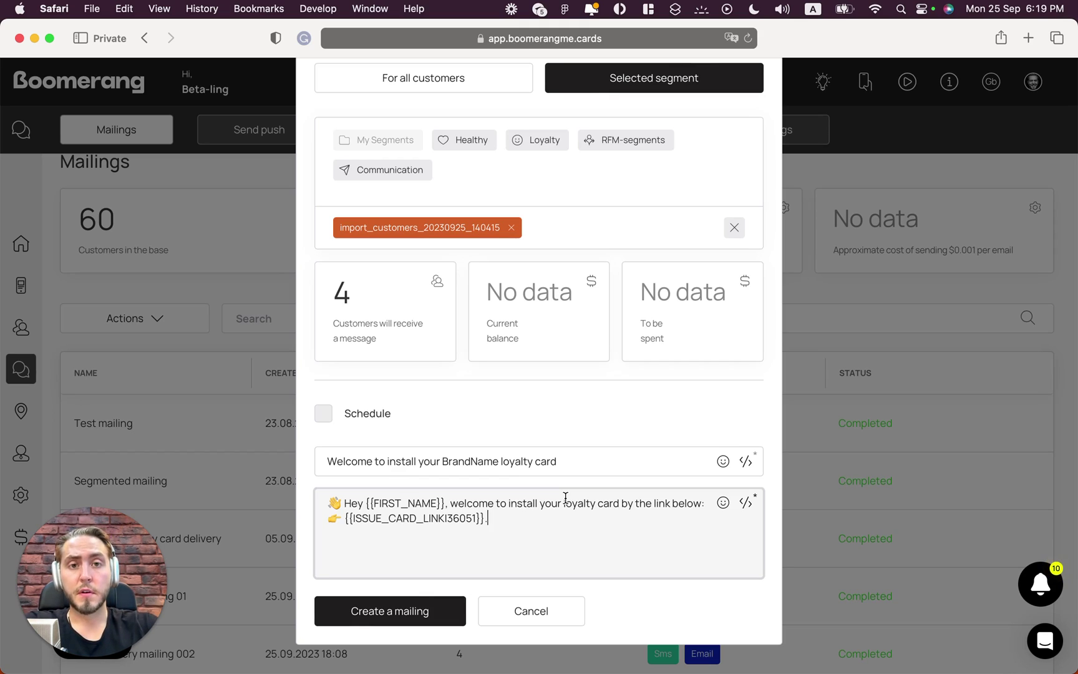
{"action": "left_click", "coordinate": [368, 413]}
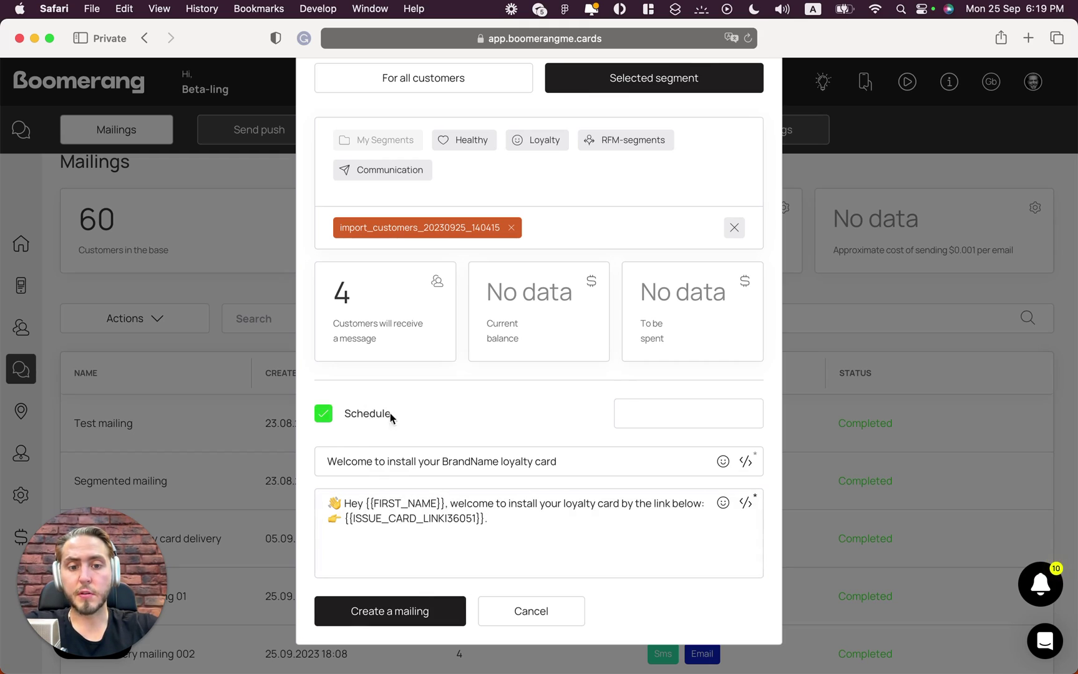
{"action": "left_click", "coordinate": [692, 413]}
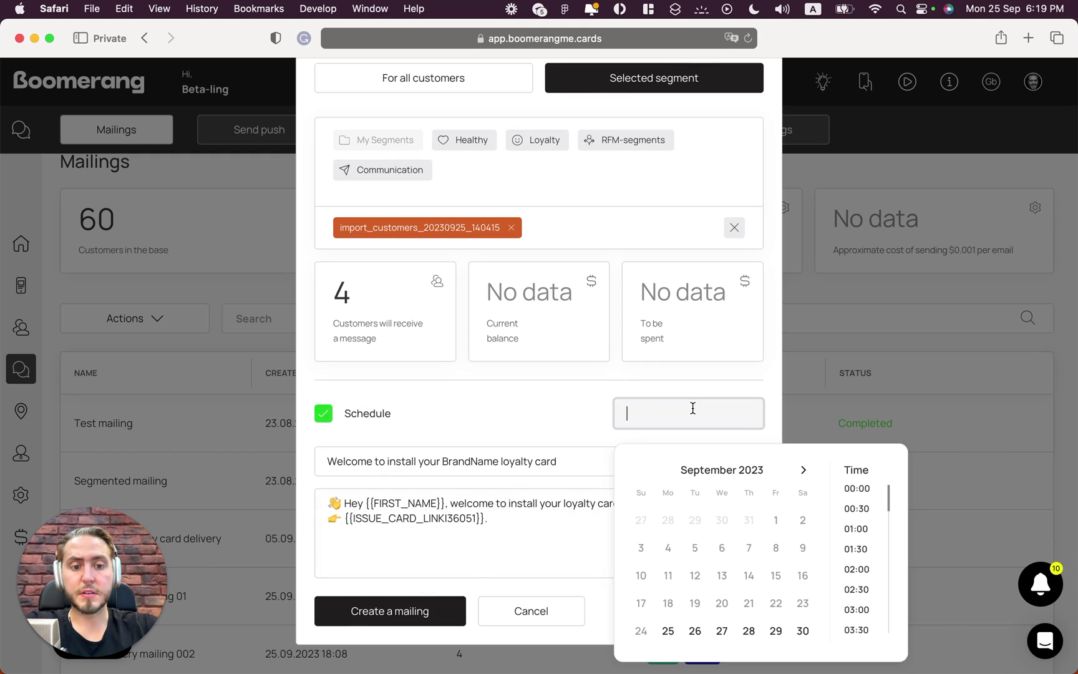
{"action": "left_click", "coordinate": [522, 412]}
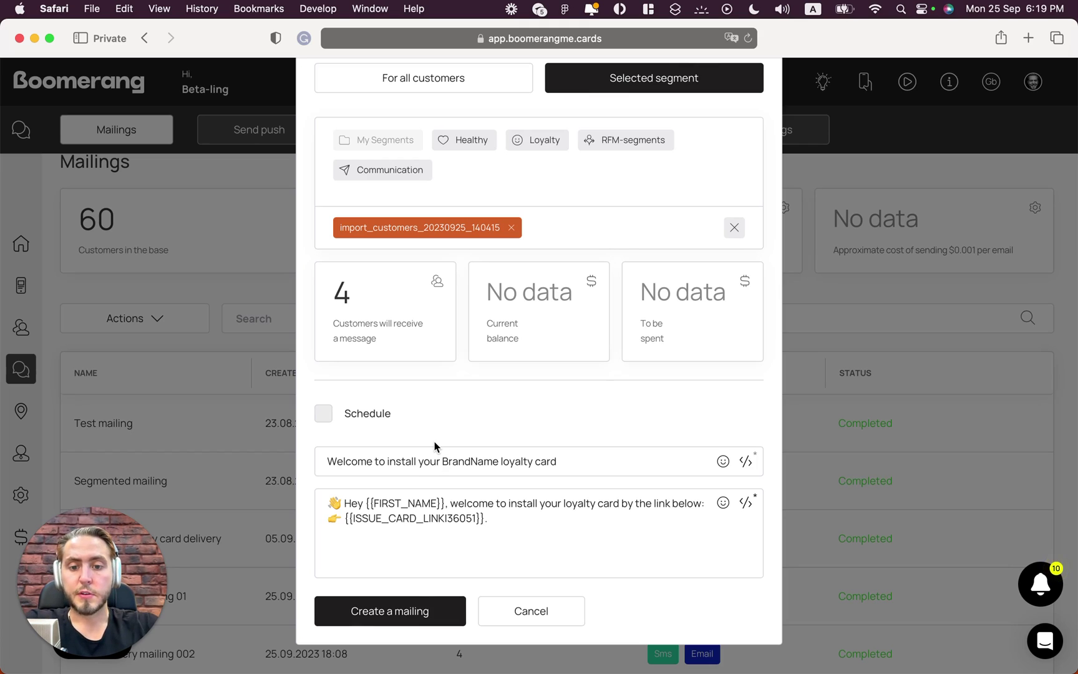
- Create the unscheduled mailing and locate its entry in the mailings list
{"action": "scroll", "coordinate": [459, 415], "scroll_direction": "down", "scroll_amount": 2}
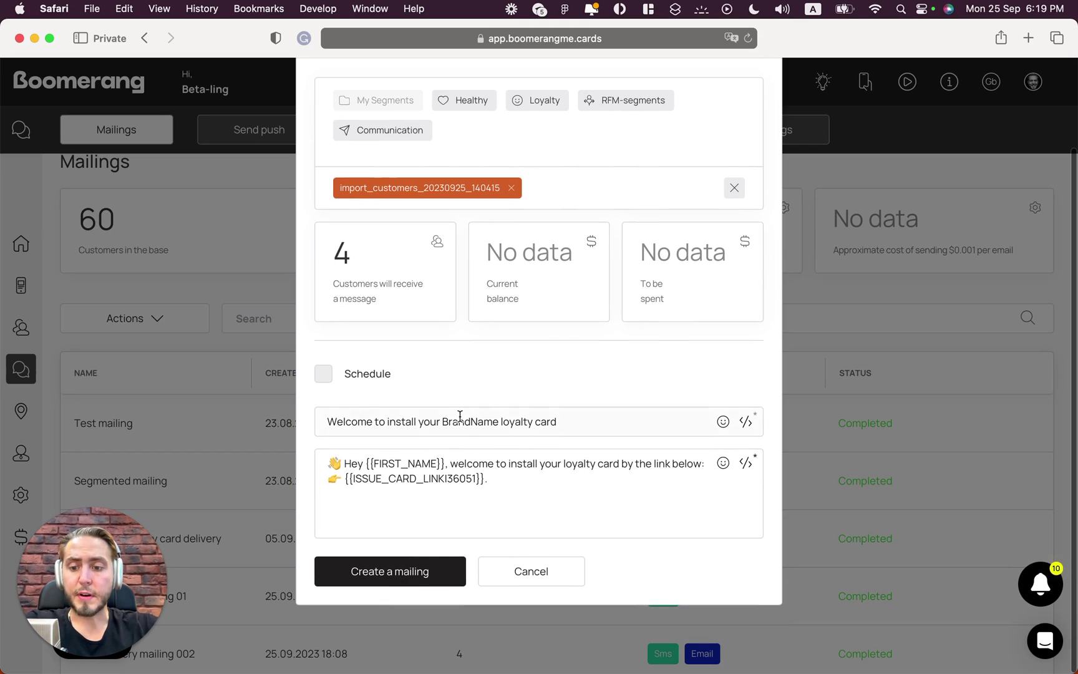
{"action": "left_click", "coordinate": [425, 573]}
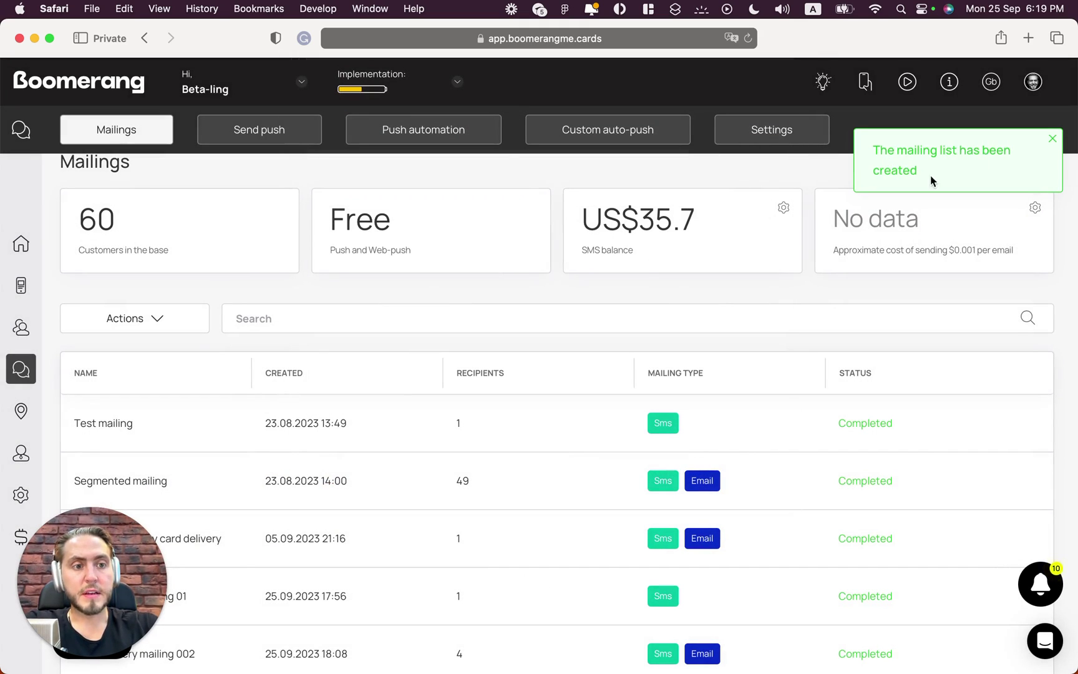
{"action": "scroll", "coordinate": [669, 410], "scroll_direction": "up", "scroll_amount": 1}
{"action": "scroll", "coordinate": [670, 408], "scroll_direction": "down", "scroll_amount": 5}
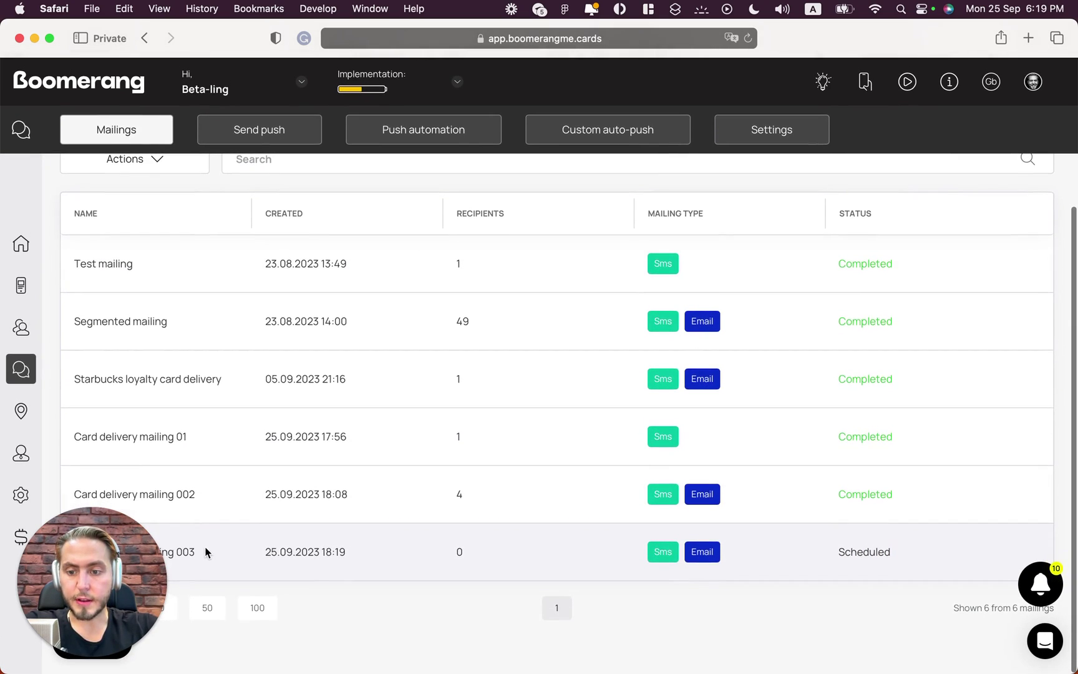
{"action": "scroll", "coordinate": [212, 556], "scroll_direction": "up", "scroll_amount": 1}
{"action": "scroll", "coordinate": [222, 557], "scroll_direction": "down", "scroll_amount": 1}
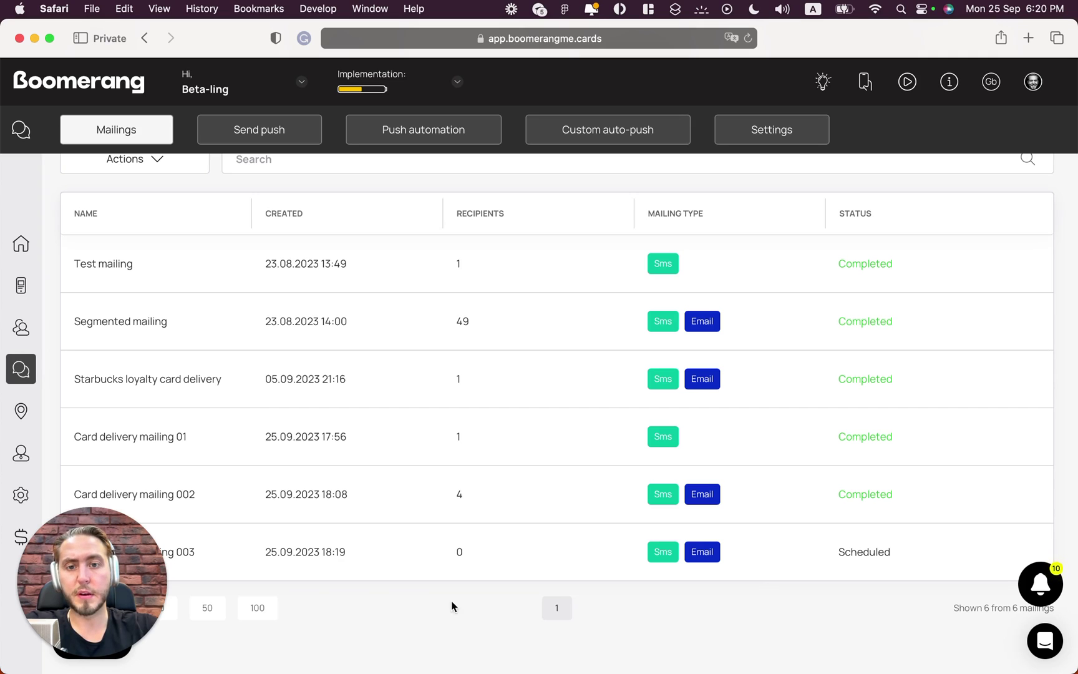
- Open Card delivery mailing 003 and review its recipients, sending time, status, channels, segment, mailing text and per-recipient sending status
{"action": "left_click", "coordinate": [187, 553]}
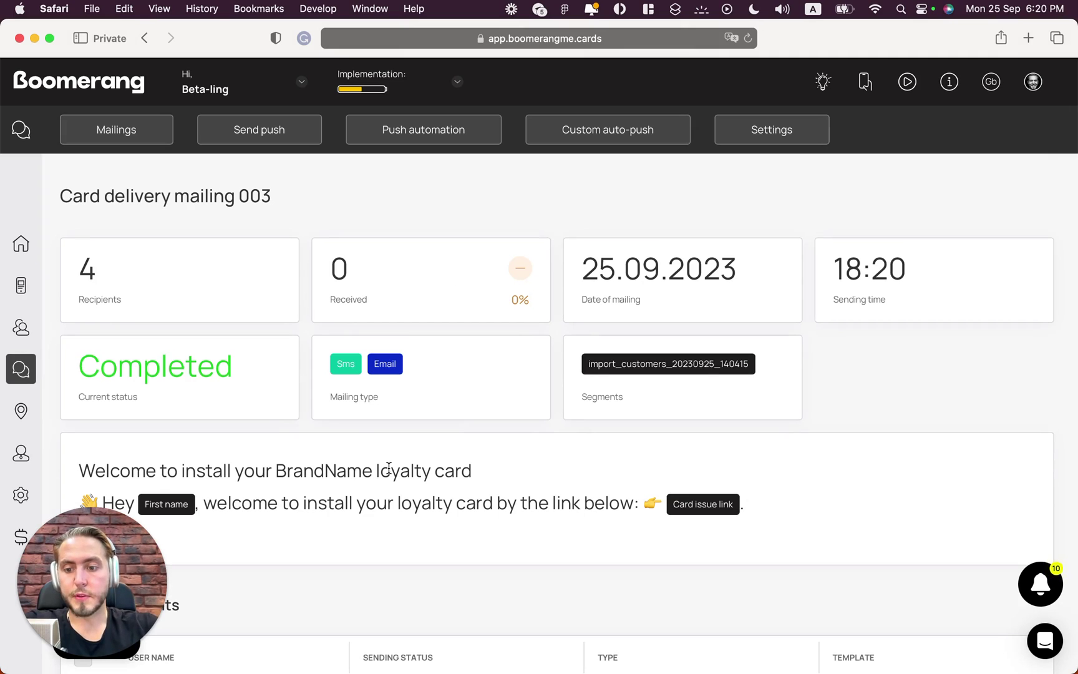
{"action": "scroll", "coordinate": [389, 468], "scroll_direction": "down", "scroll_amount": 1}
{"action": "scroll", "coordinate": [389, 468], "scroll_direction": "up", "scroll_amount": 1}
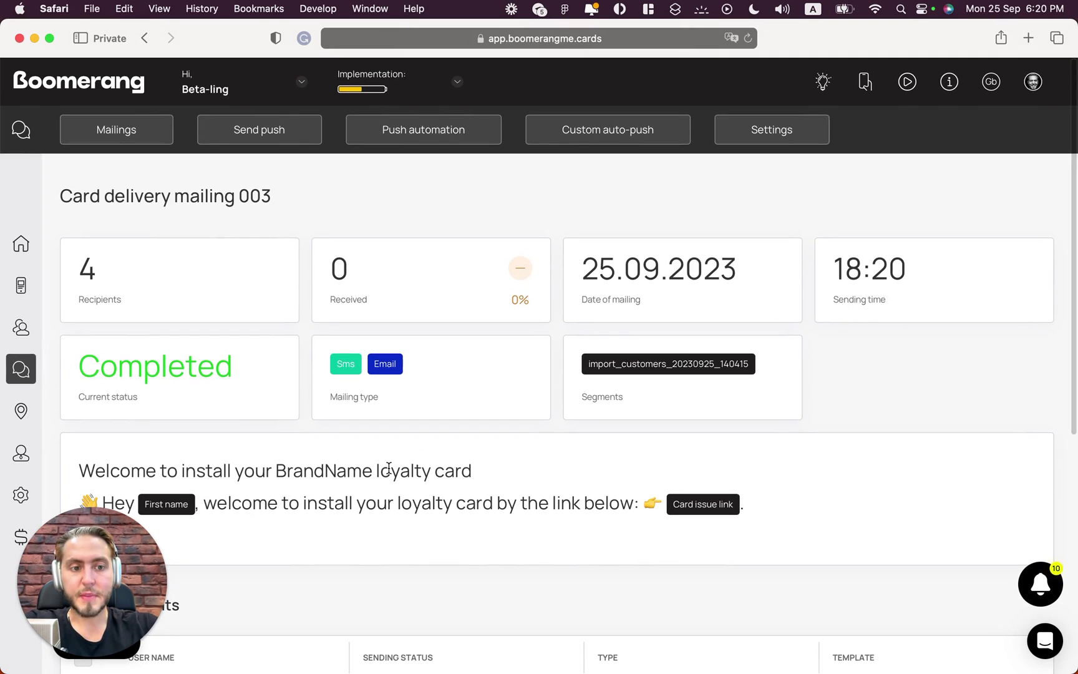
{"action": "double_click", "coordinate": [865, 262]}
{"action": "left_click", "coordinate": [827, 217]}
{"action": "scroll", "coordinate": [195, 281], "scroll_direction": "down", "scroll_amount": 1}
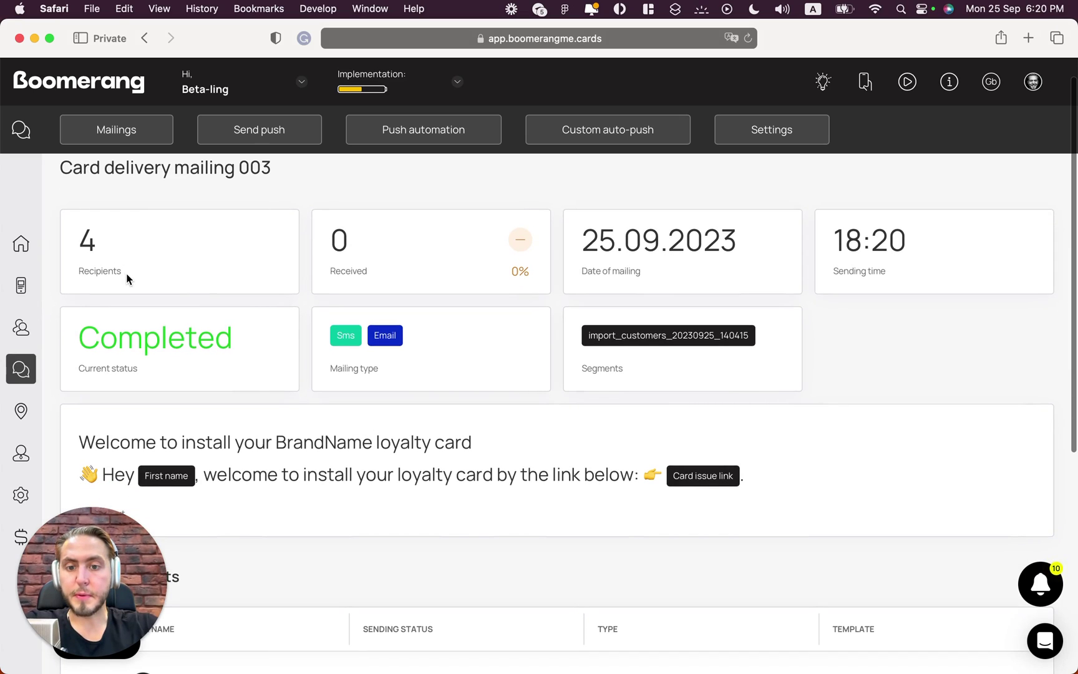
{"action": "scroll", "coordinate": [127, 278], "scroll_direction": "down", "scroll_amount": 3}
{"action": "scroll", "coordinate": [127, 278], "scroll_direction": "down", "scroll_amount": 5}
{"action": "scroll", "coordinate": [126, 277], "scroll_direction": "up", "scroll_amount": 6}
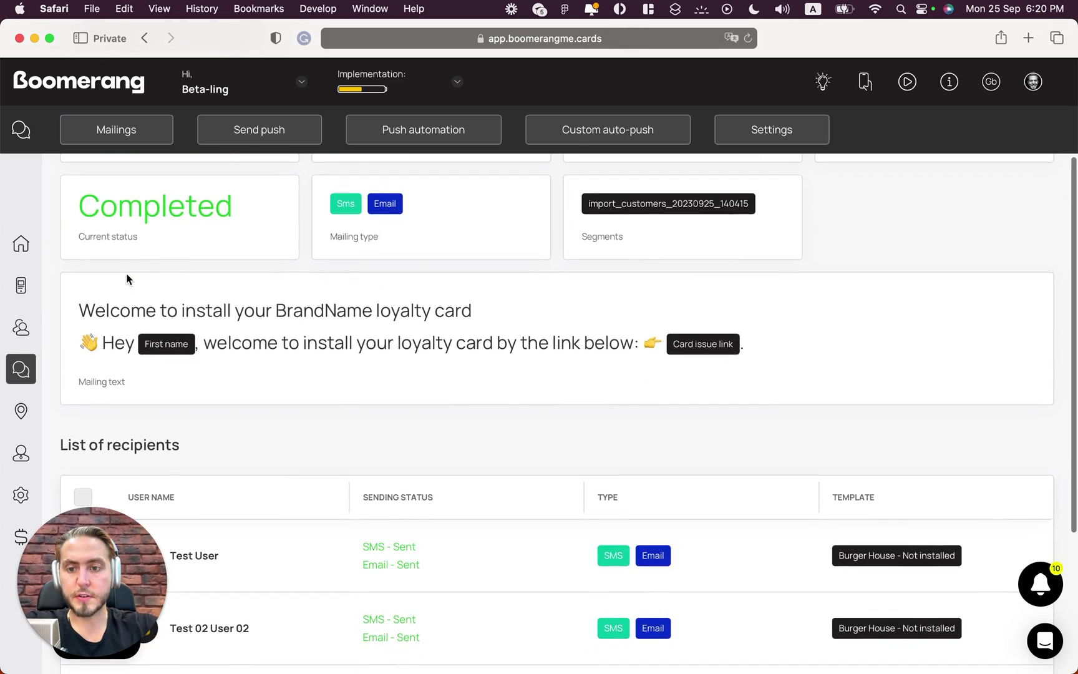
{"action": "double_click", "coordinate": [94, 315]}
{"action": "left_click", "coordinate": [96, 305]}
{"action": "scroll", "coordinate": [207, 277], "scroll_direction": "down", "scroll_amount": 3}
{"action": "scroll", "coordinate": [206, 273], "scroll_direction": "up", "scroll_amount": 4}
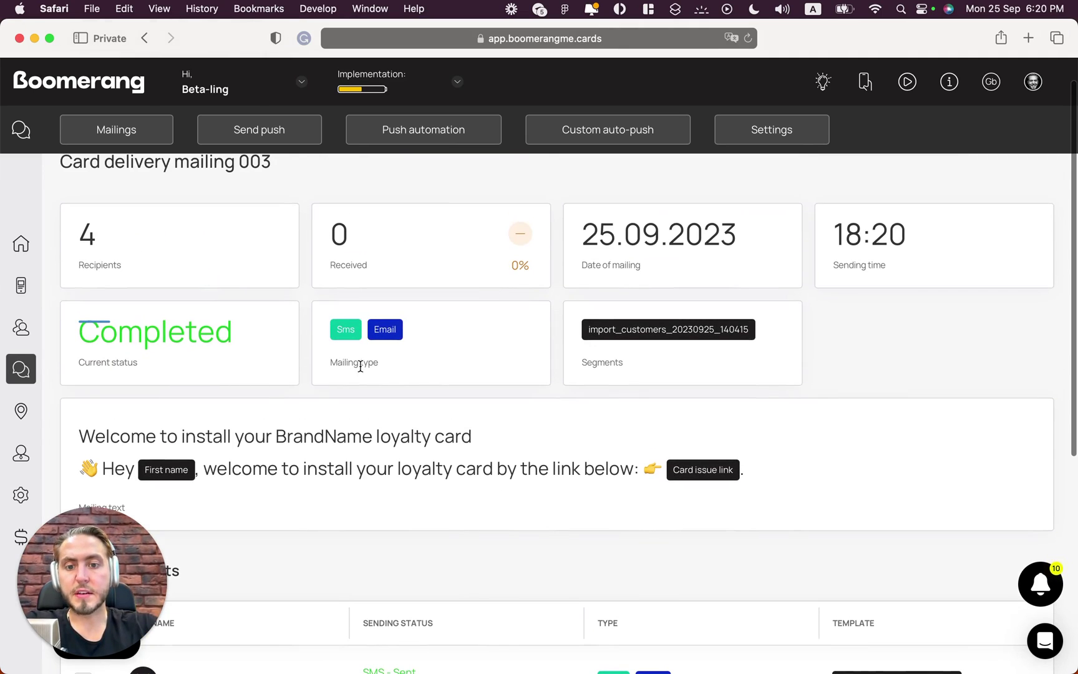
{"action": "scroll", "coordinate": [435, 376], "scroll_direction": "down", "scroll_amount": 4}
{"action": "scroll", "coordinate": [474, 362], "scroll_direction": "up", "scroll_amount": 3}
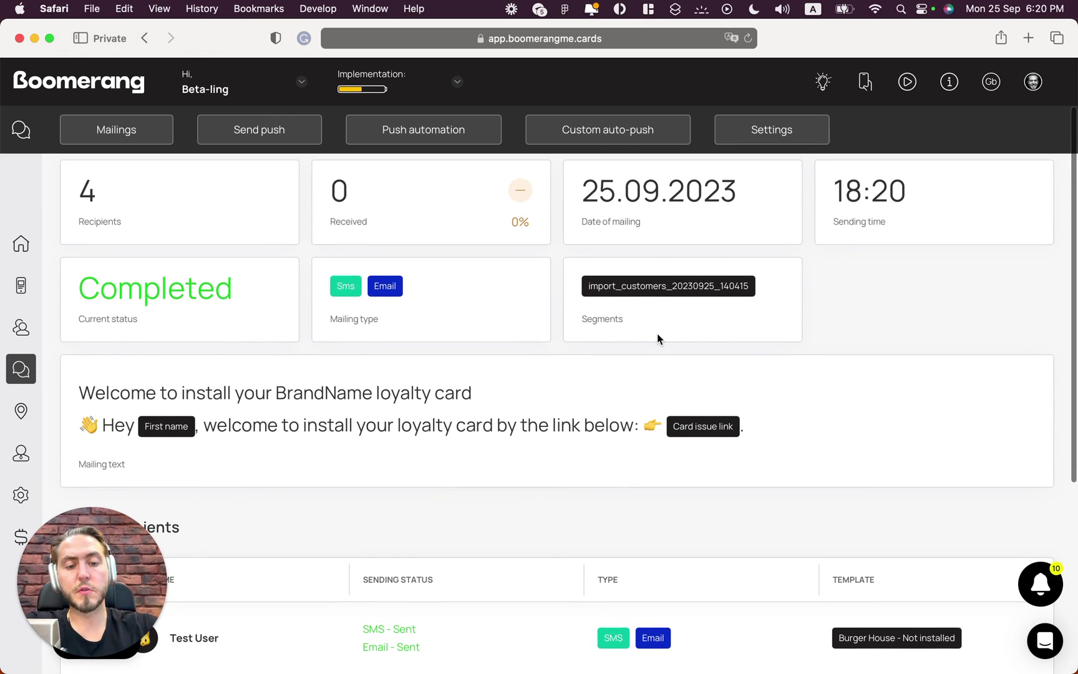
{"action": "scroll", "coordinate": [657, 337], "scroll_direction": "down", "scroll_amount": 4}
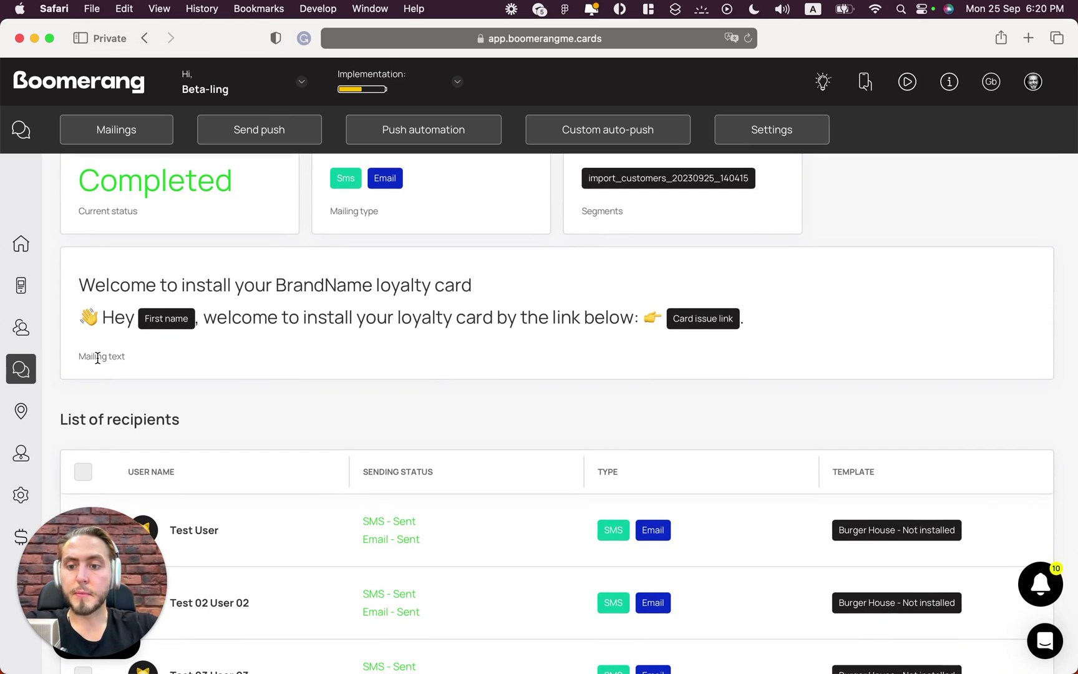
{"action": "scroll", "coordinate": [153, 307], "scroll_direction": "down", "scroll_amount": 5}
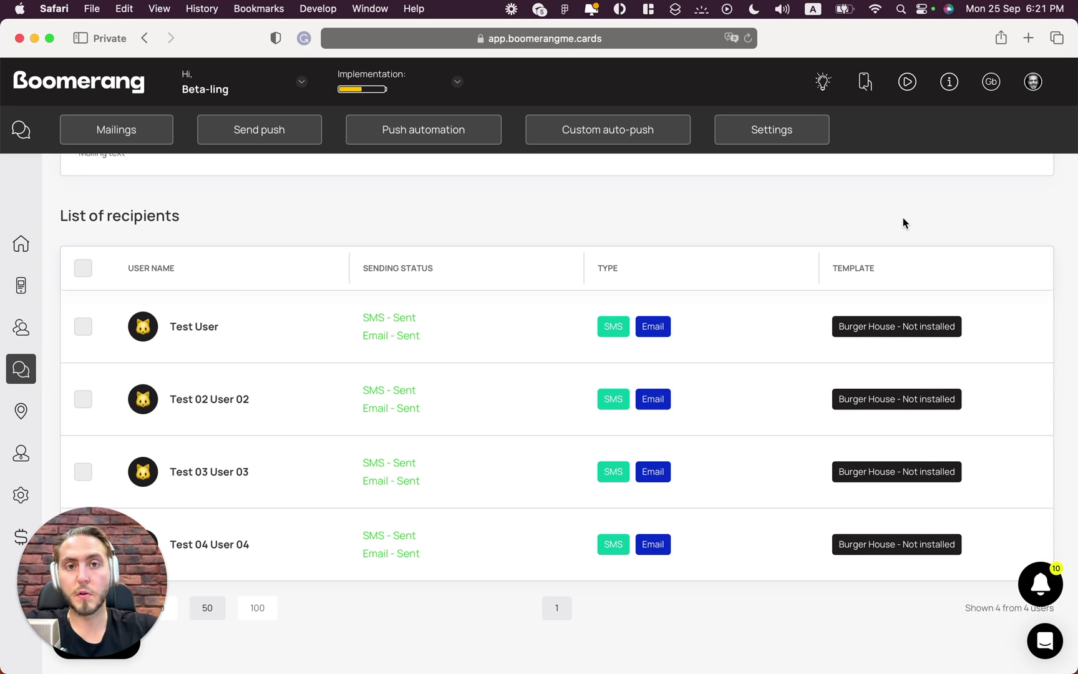
{"action": "scroll", "coordinate": [836, 313], "scroll_direction": "up", "scroll_amount": 2}
{"action": "scroll", "coordinate": [836, 314], "scroll_direction": "down", "scroll_amount": 2}
- Reopen Card delivery mailing 003 from the mailings list and check each recipient's card template installation status
{"action": "left_click", "coordinate": [33, 382]}
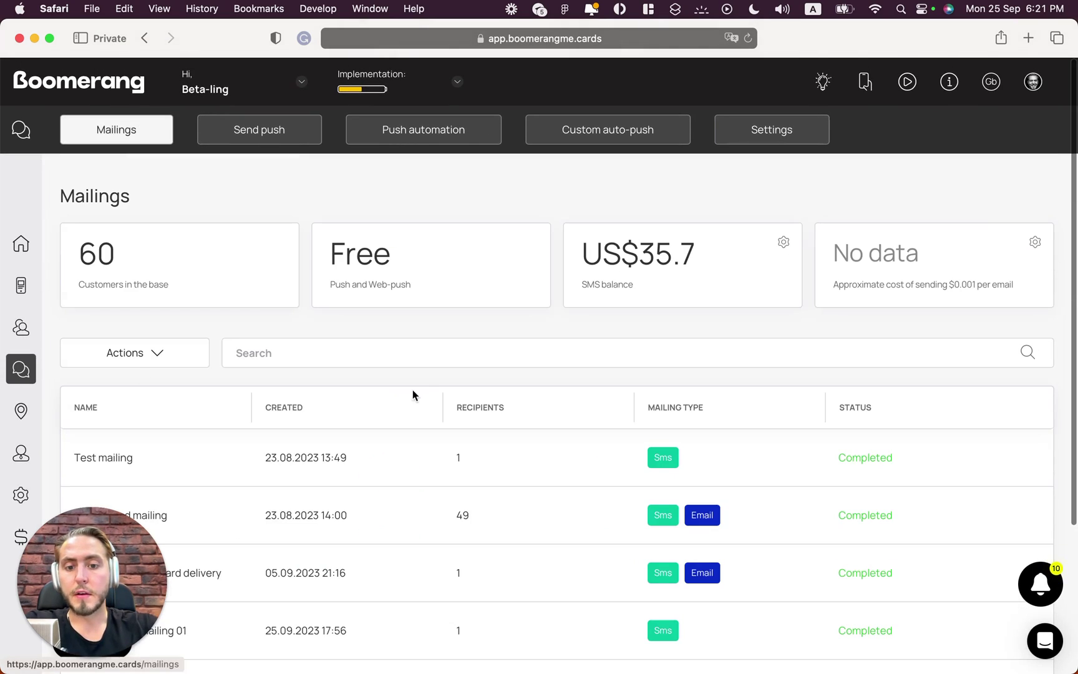
{"action": "scroll", "coordinate": [423, 390], "scroll_direction": "down", "scroll_amount": 4}
{"action": "left_click", "coordinate": [196, 558]}
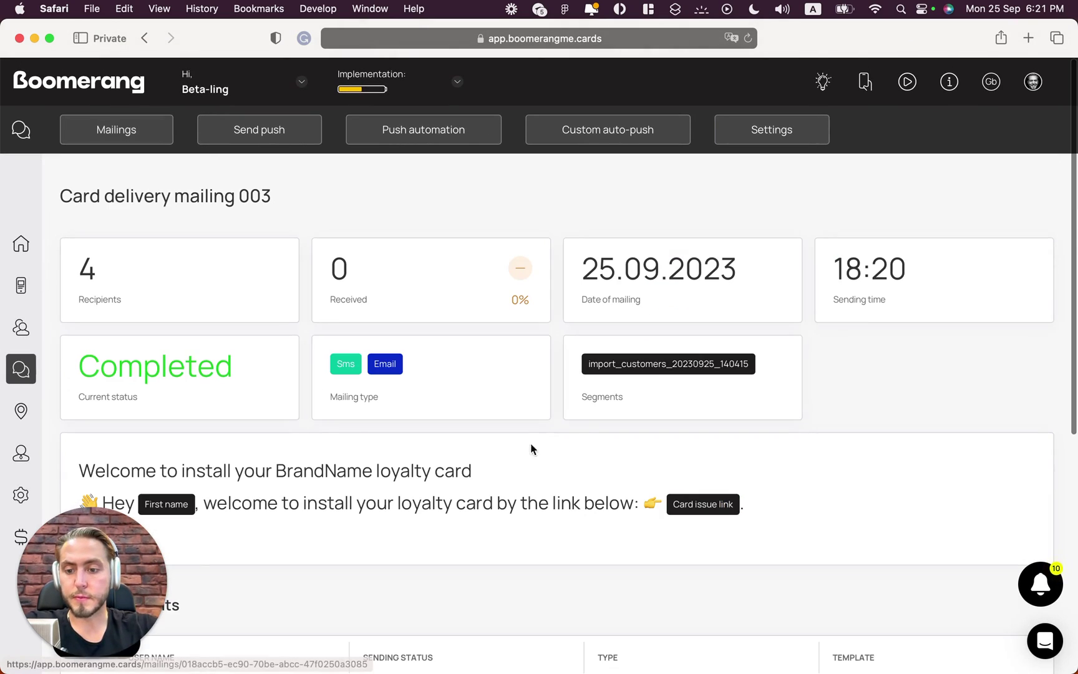
{"action": "scroll", "coordinate": [530, 443], "scroll_direction": "down", "scroll_amount": 6}
{"action": "scroll", "coordinate": [532, 433], "scroll_direction": "down", "scroll_amount": 1}
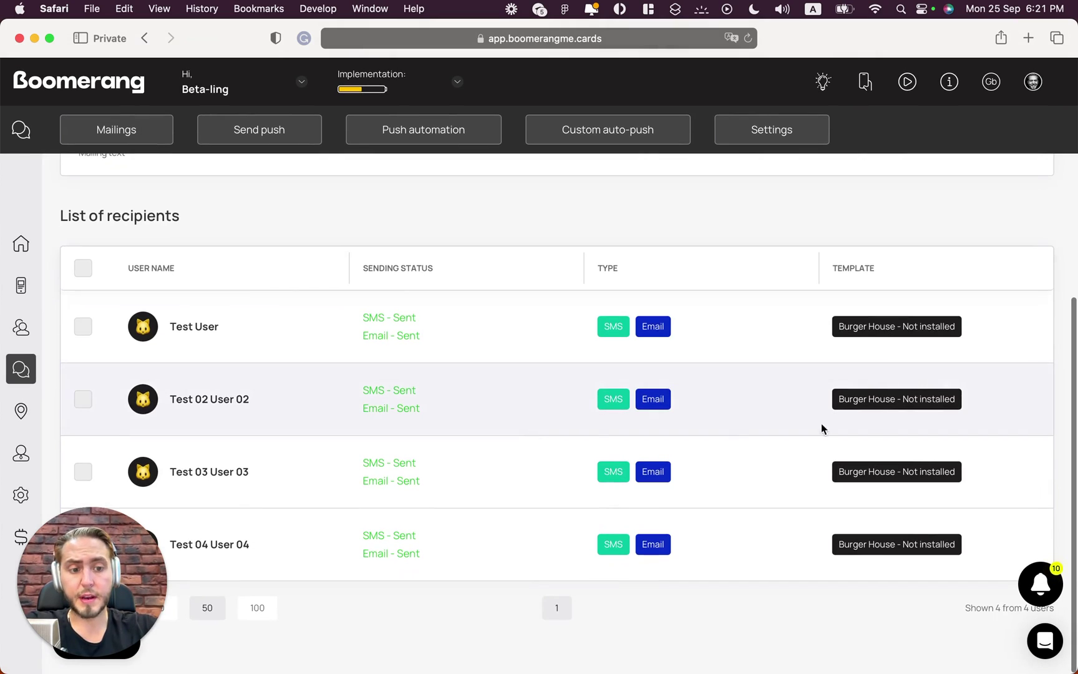
{"action": "scroll", "coordinate": [866, 386], "scroll_direction": "up", "scroll_amount": 2}
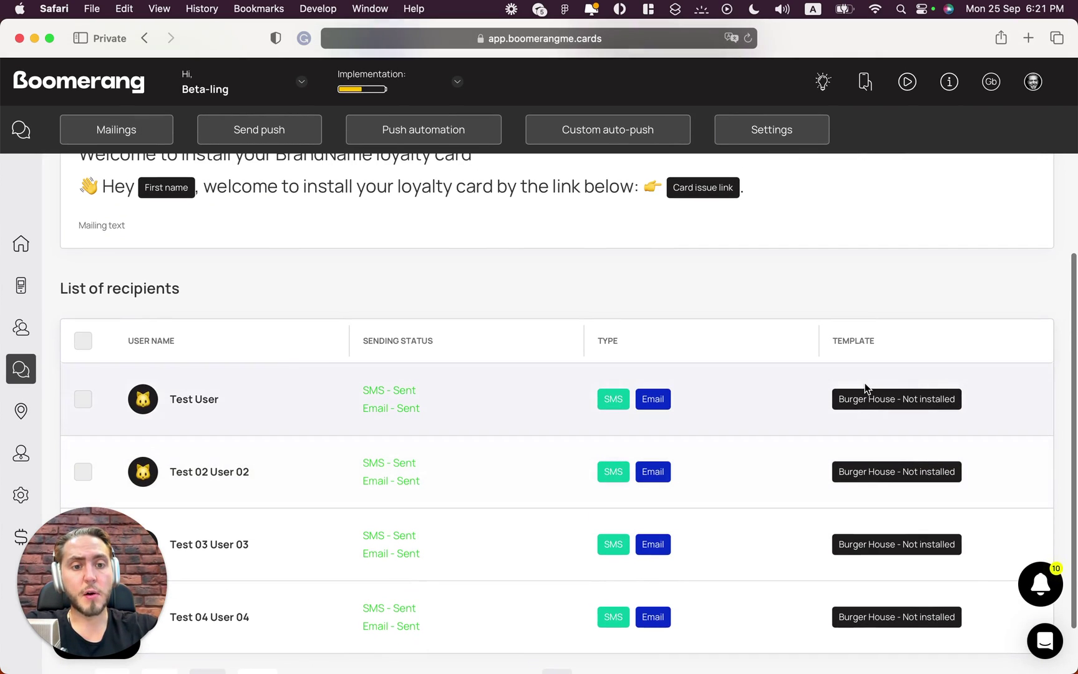
{"action": "scroll", "coordinate": [859, 389], "scroll_direction": "down", "scroll_amount": 2}
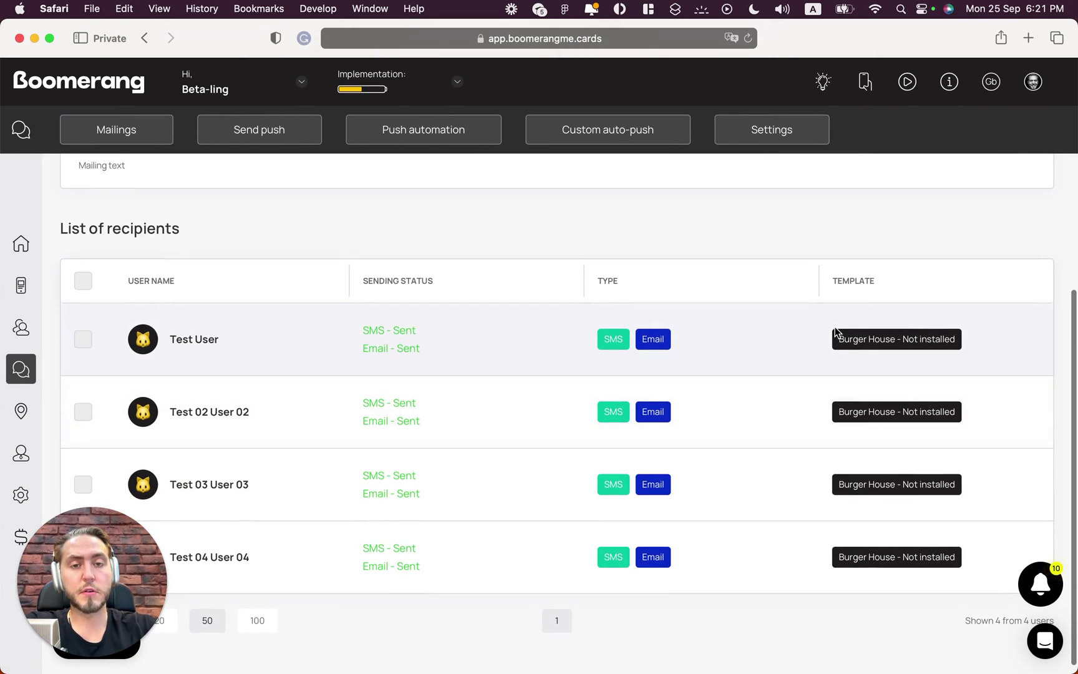
{"action": "scroll", "coordinate": [837, 332], "scroll_direction": "up", "scroll_amount": 10}
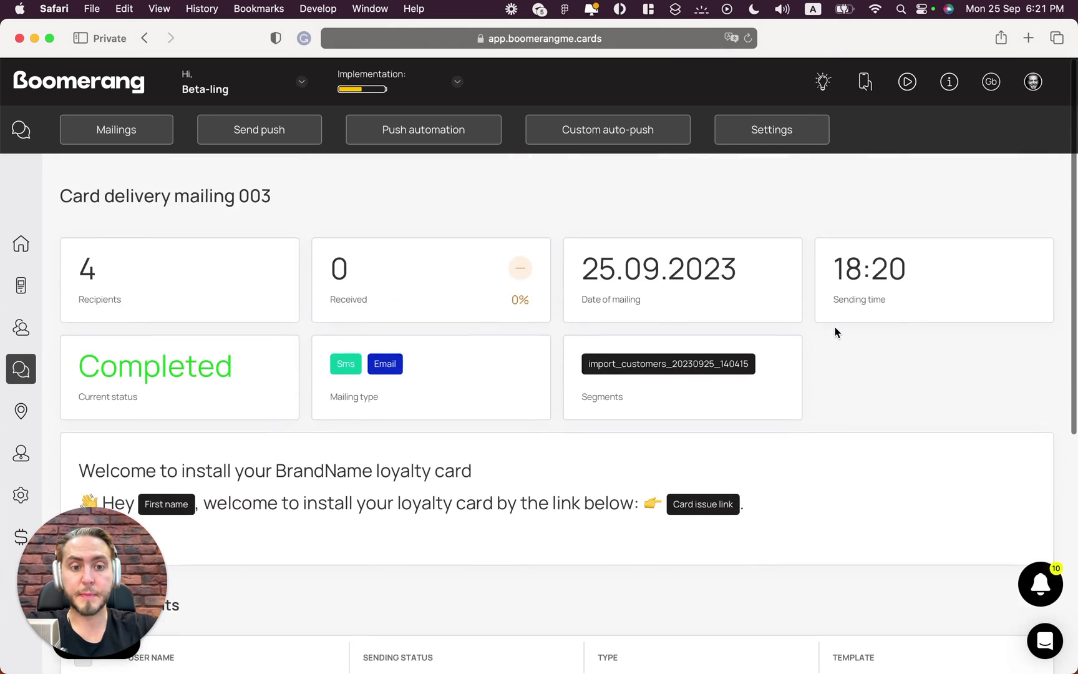